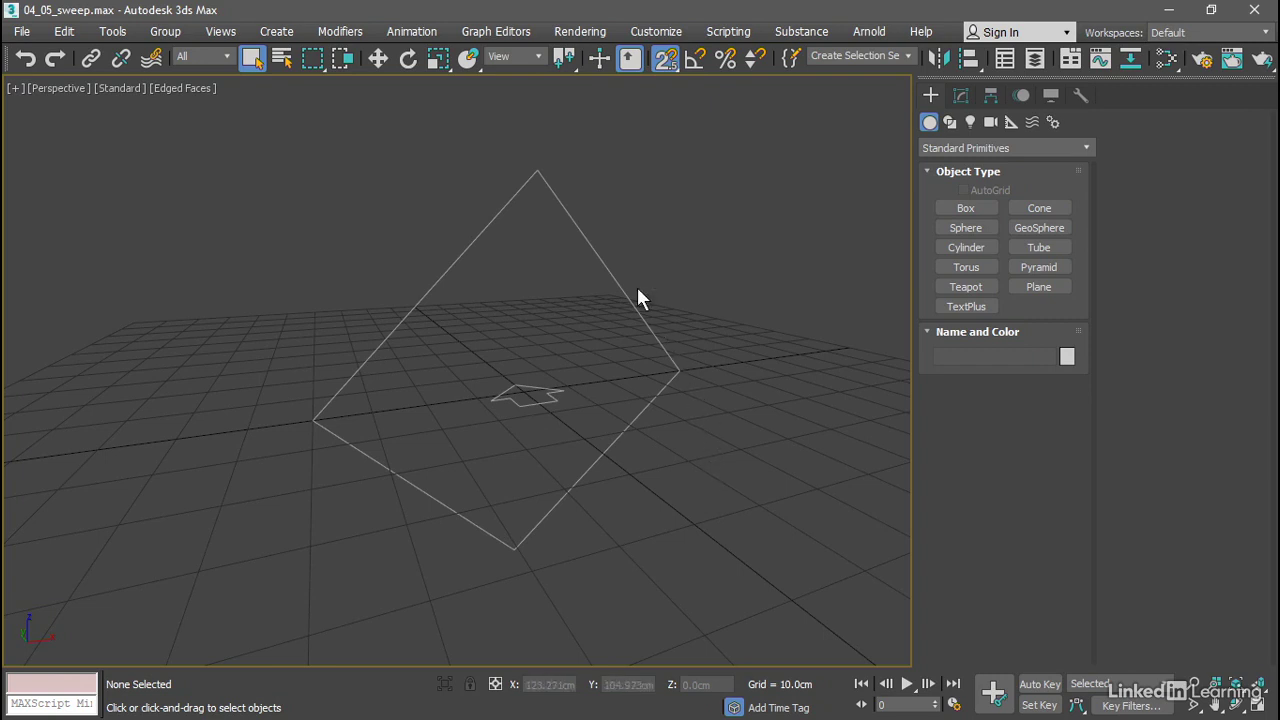
Step: Apply a Sweep modifier to the wall ornament spline
{"action": "left_click", "coordinate": [604, 267]}
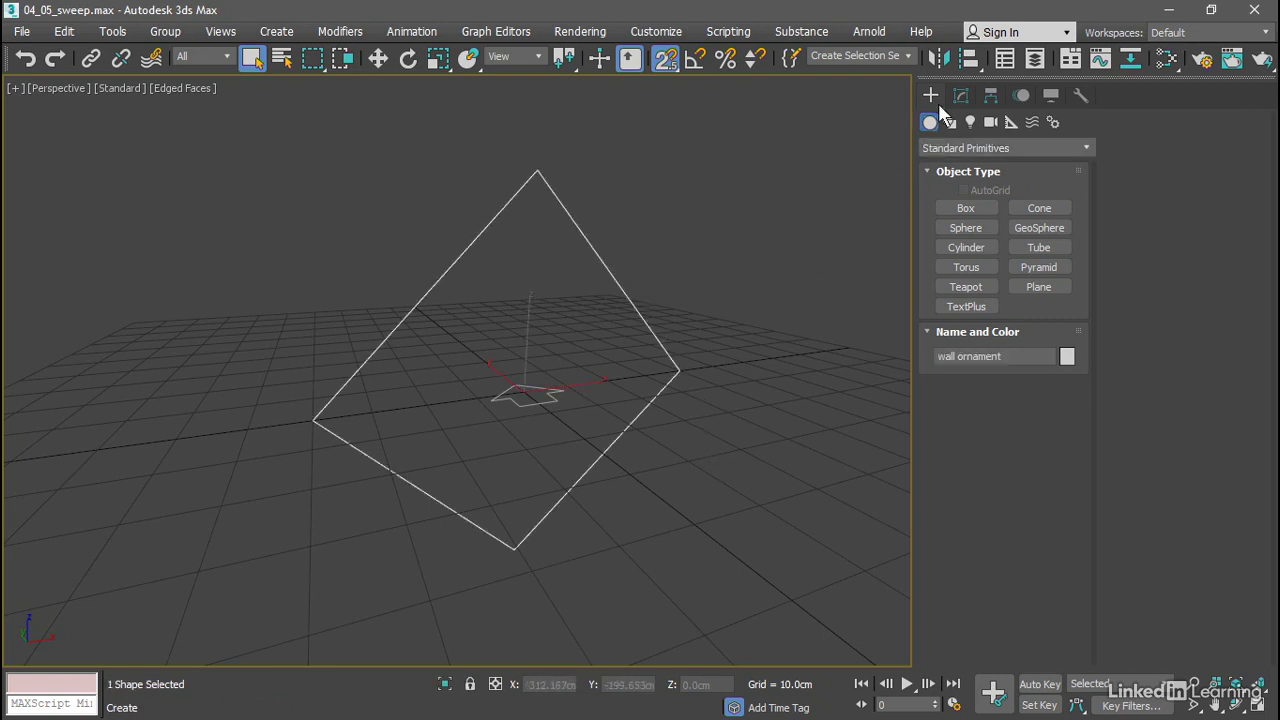
{"action": "left_click", "coordinate": [956, 93]}
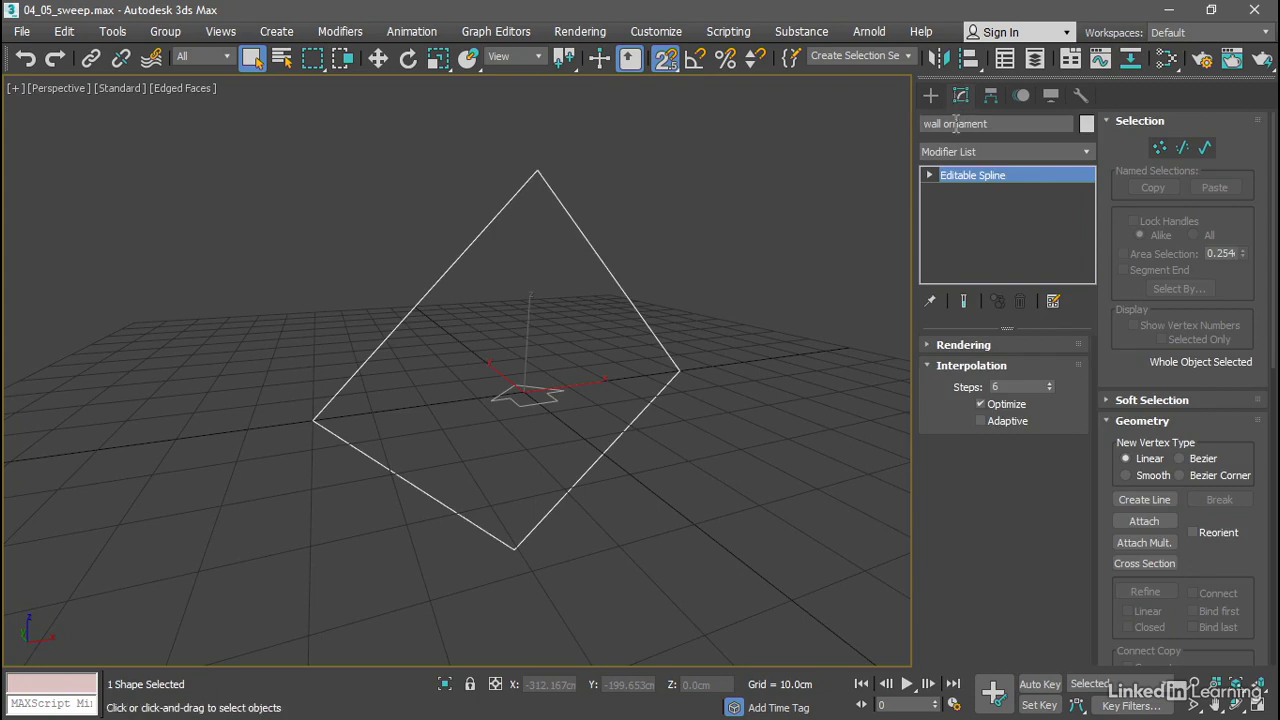
{"action": "left_click", "coordinate": [1085, 152]}
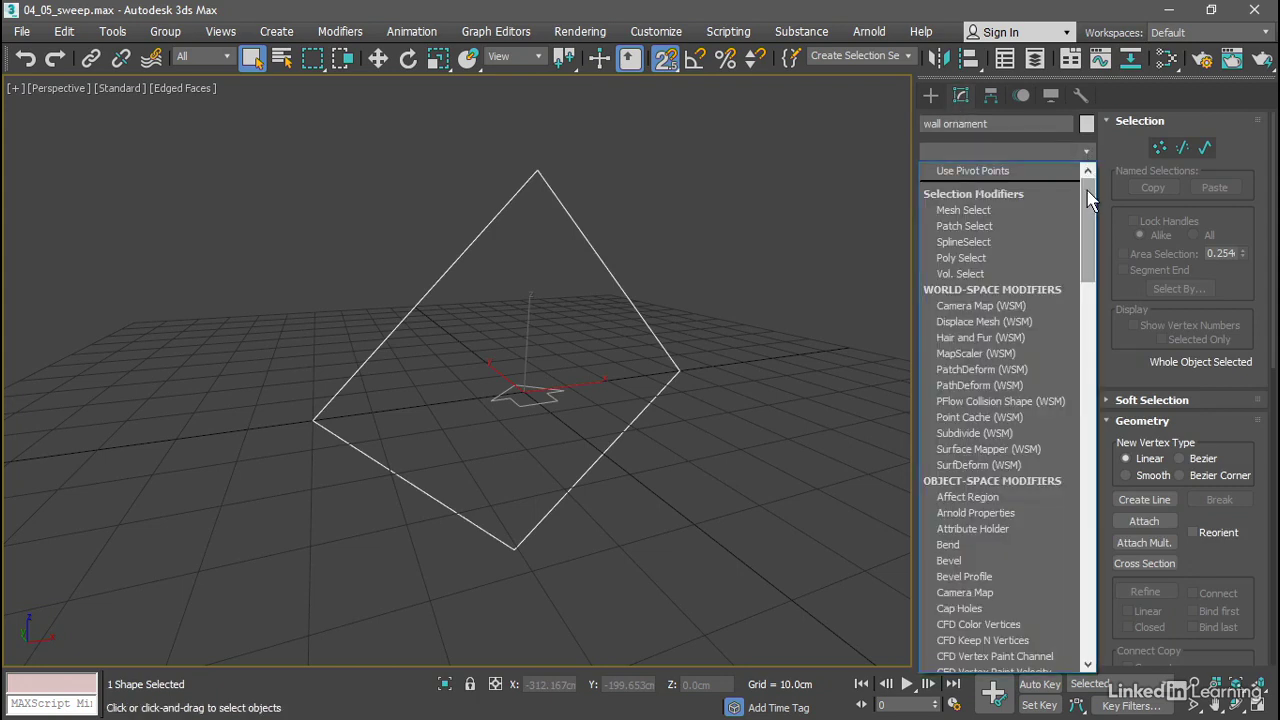
{"action": "scroll", "coordinate": [1088, 328], "scroll_direction": "down", "scroll_amount": 10}
{"action": "left_click_drag", "start_coordinate": [1088, 328], "coordinate": [1077, 515]}
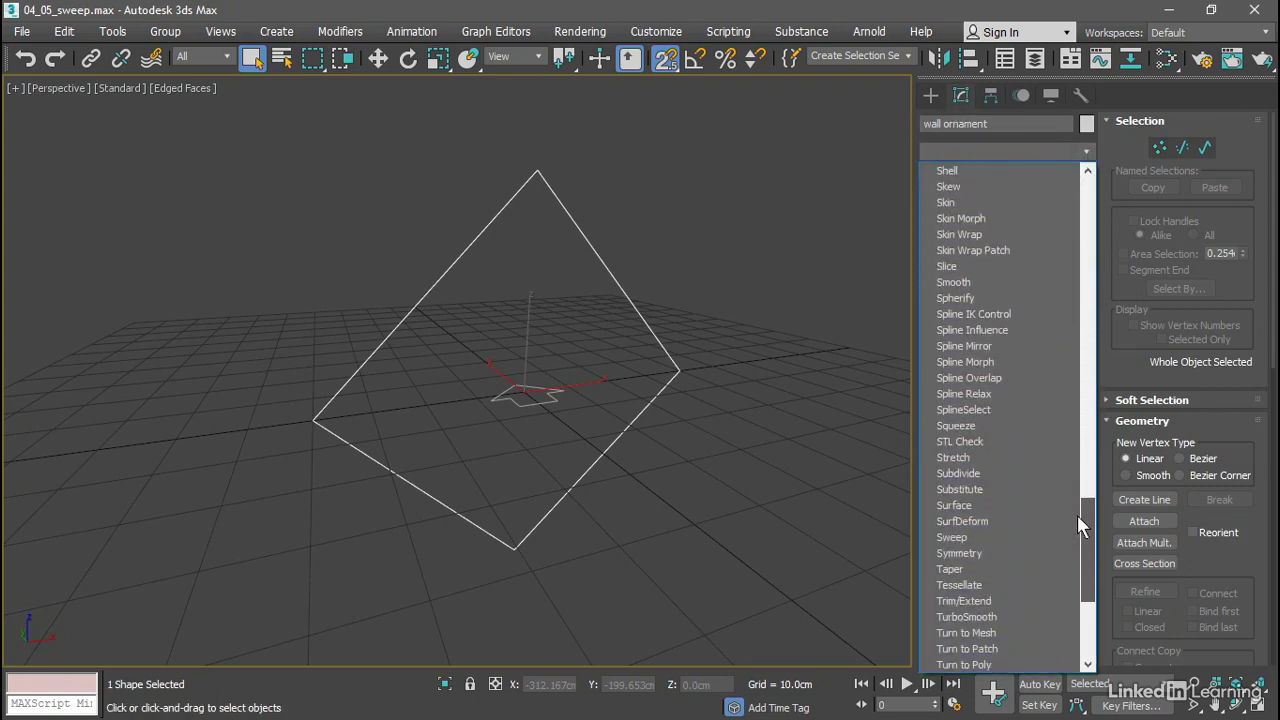
{"action": "left_click", "coordinate": [1023, 541]}
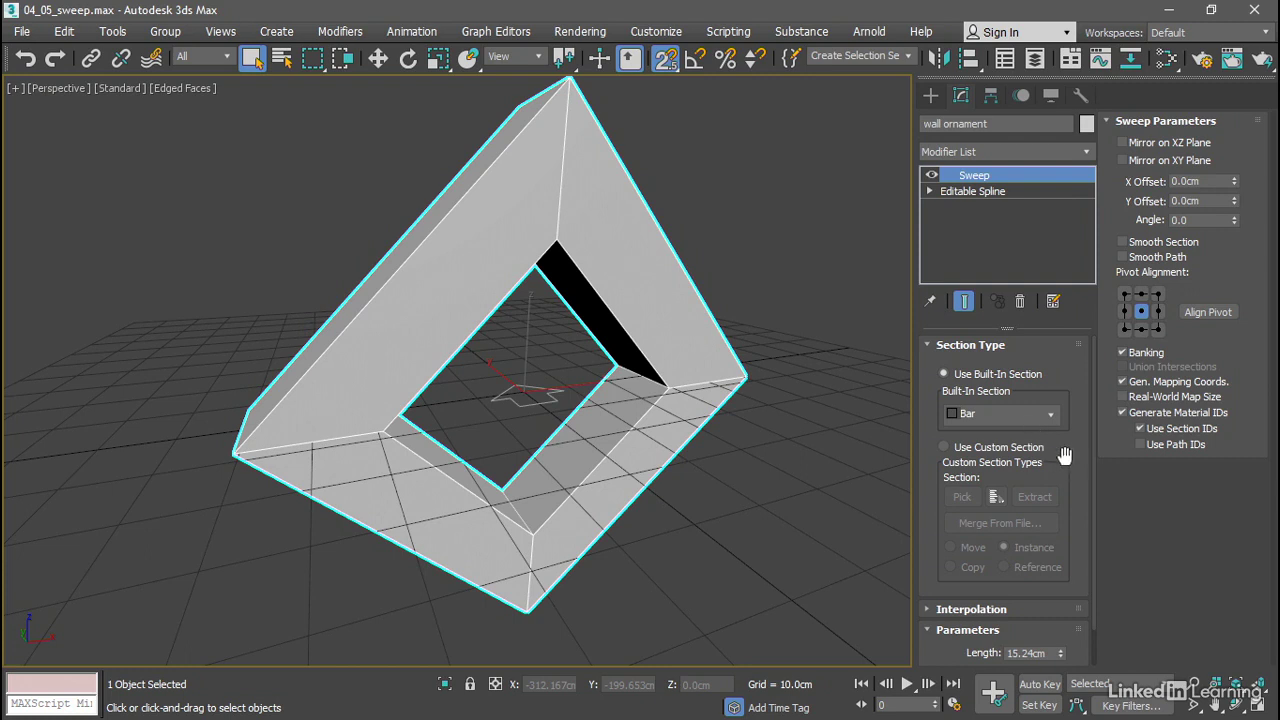
Step: Reduce the swept Bar section to a length of 3.158 cm and a width of 3.048 cm
{"action": "left_click_drag", "start_coordinate": [1094, 455], "coordinate": [1097, 505]}
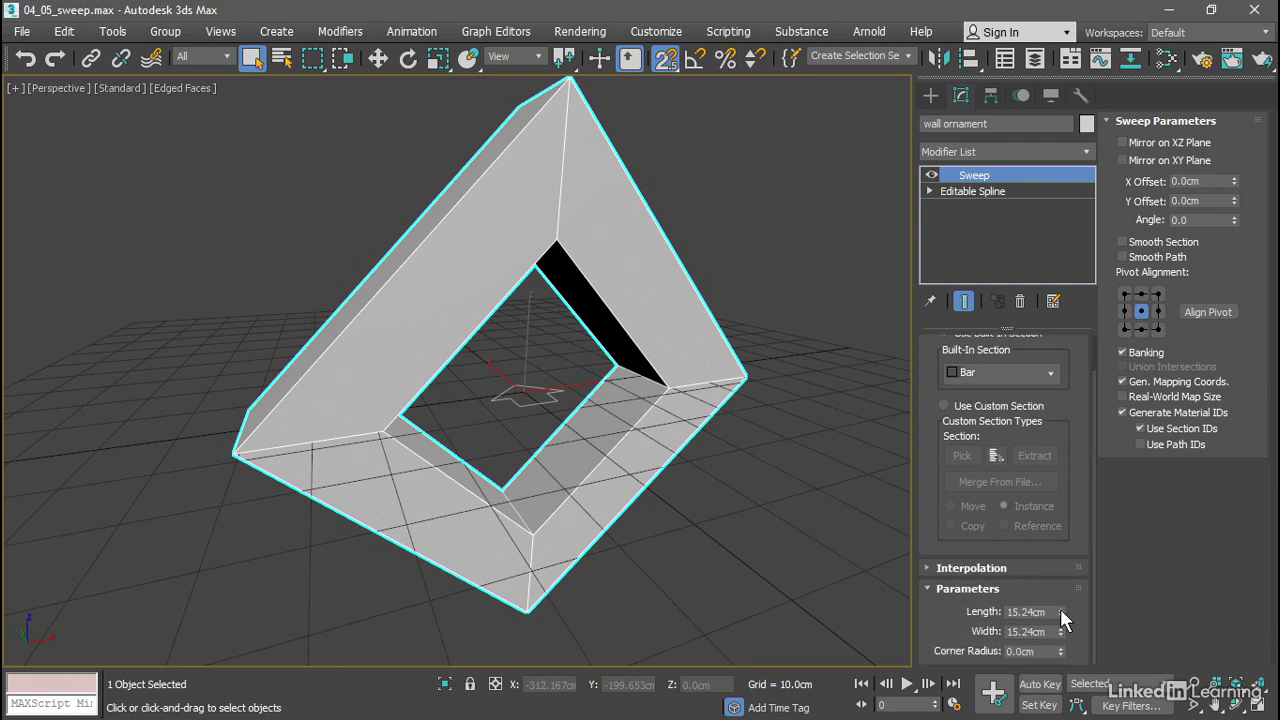
{"action": "left_click_drag", "start_coordinate": [1060, 608], "coordinate": [1060, 699]}
{"action": "left_click_drag", "start_coordinate": [1060, 612], "coordinate": [1060, 660]}
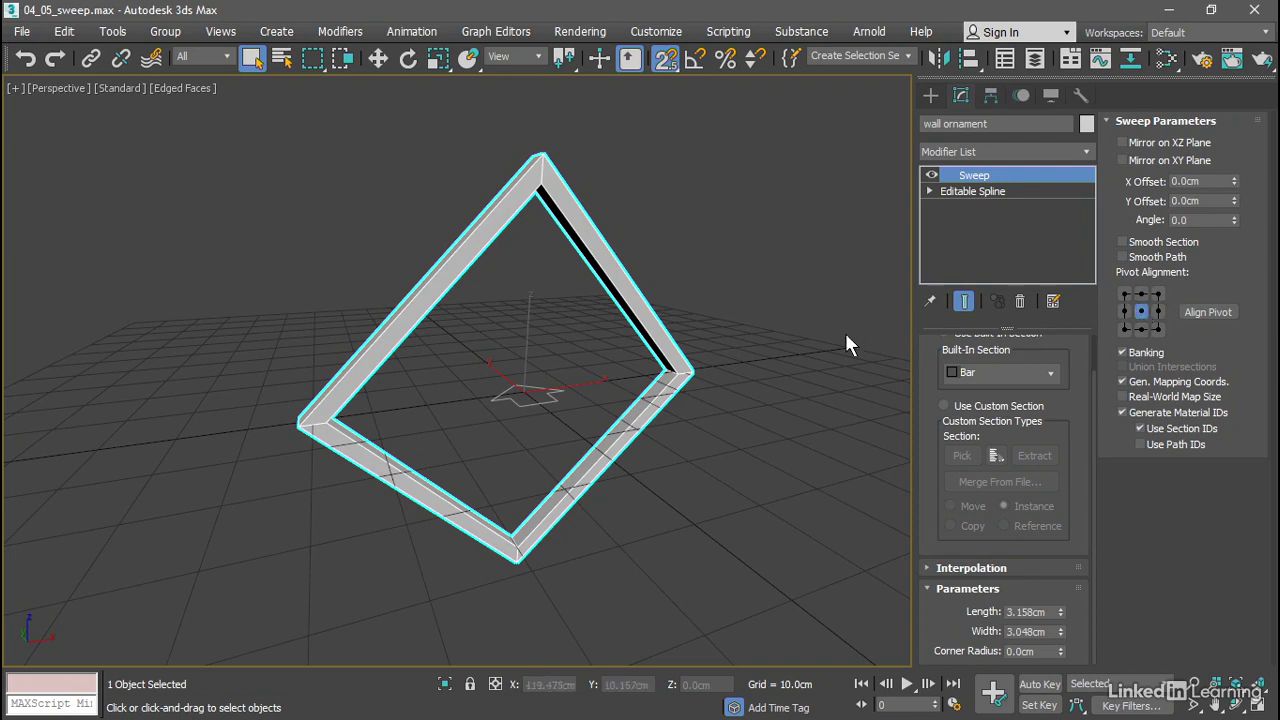
Step: Try the top-left and bottom-right pivot alignments for the sweep, and return it to the centre alignment
{"action": "left_click", "coordinate": [1124, 291]}
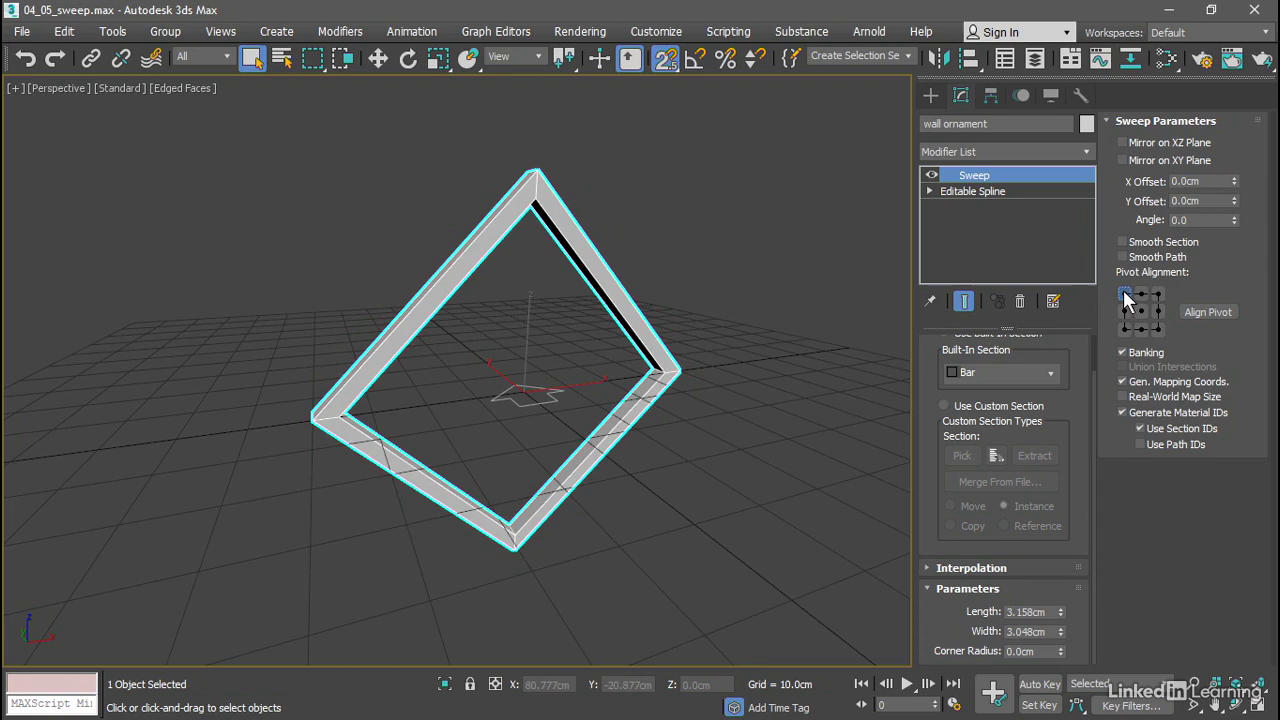
{"action": "left_click", "coordinate": [1157, 327]}
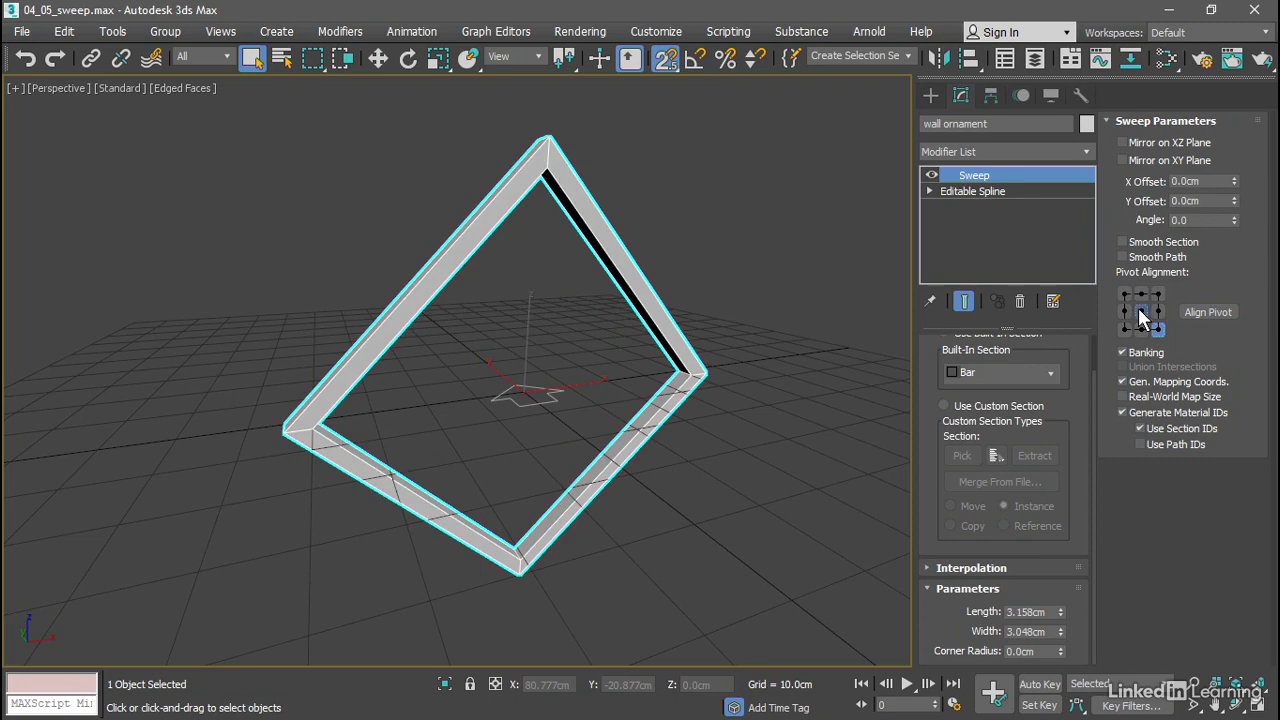
{"action": "left_click", "coordinate": [1141, 313]}
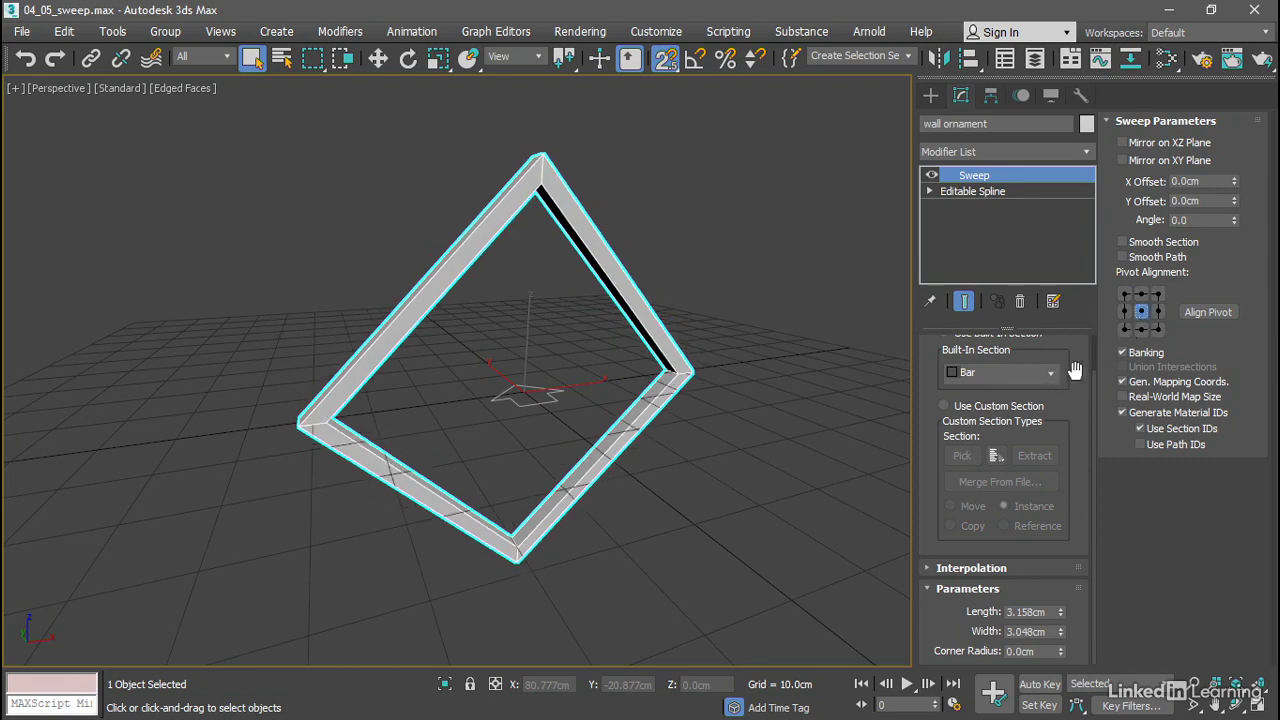
Step: Switch the sweep's built-in section to Cylinder and reduce its radius to 2.515 cm
{"action": "left_click_drag", "start_coordinate": [1091, 381], "coordinate": [1095, 348]}
{"action": "left_click", "coordinate": [1040, 410]}
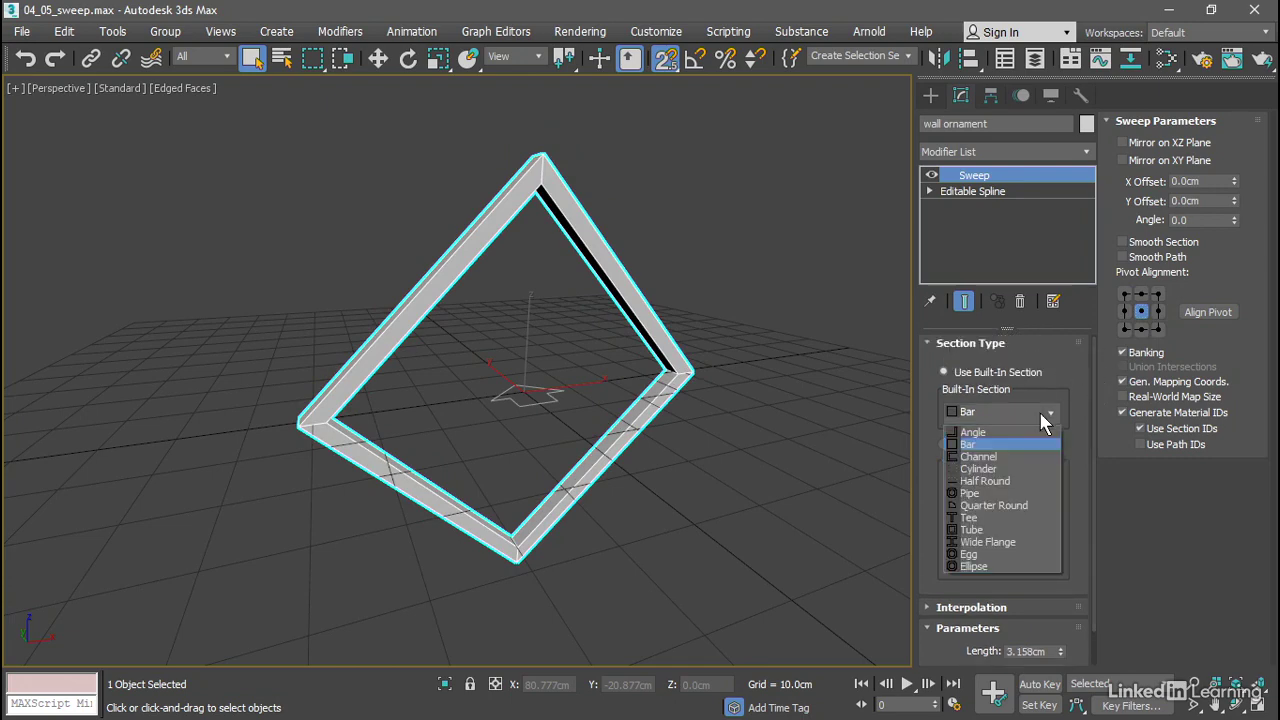
{"action": "left_click", "coordinate": [997, 470]}
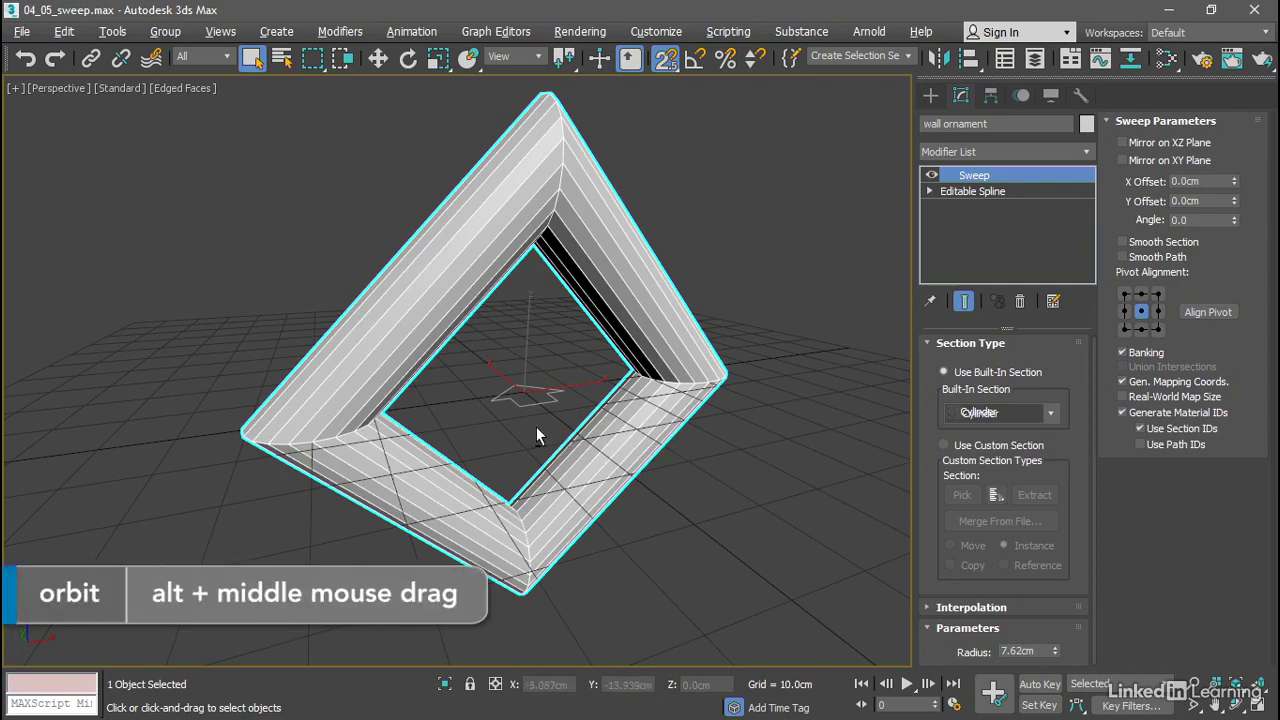
{"action": "mouse_move", "coordinate": [536, 426]}
{"action": "middle_mouse_down", "text": "alt"}
{"action": "mouse_move", "coordinate": [726, 409]}
{"action": "mouse_move", "coordinate": [523, 414]}
{"action": "mouse_move", "coordinate": [538, 417]}
{"action": "middle_mouse_up", "text": "alt"}
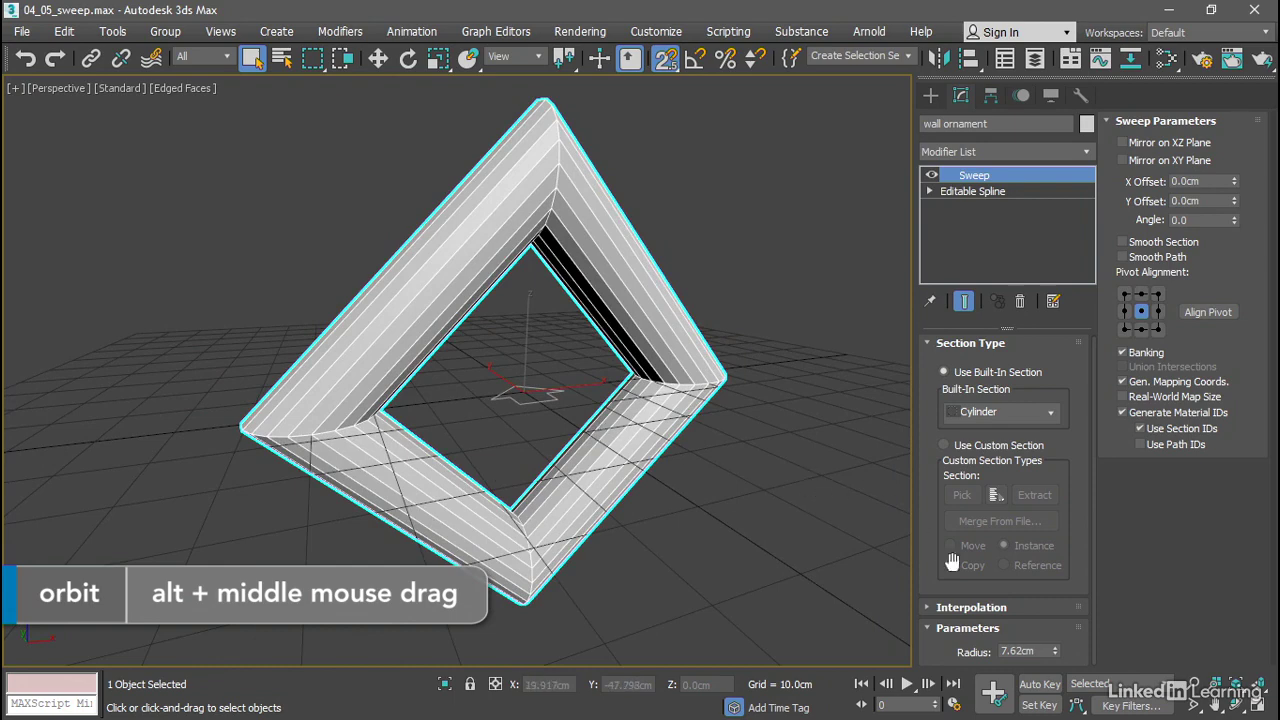
{"action": "left_click_drag", "start_coordinate": [1055, 650], "coordinate": [1055, 690]}
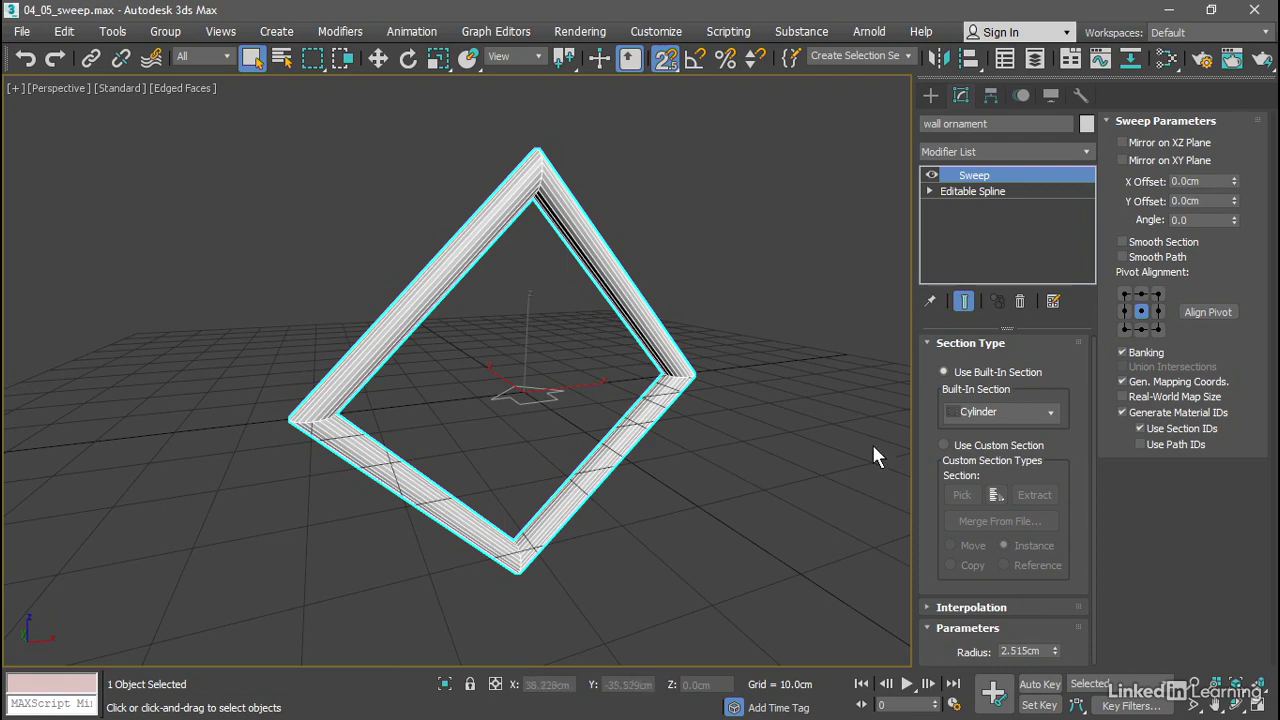
Step: Reduce the cylindrical sweep section's interpolation steps to 0 and inspect the frame from another angle
{"action": "left_click", "coordinate": [930, 607]}
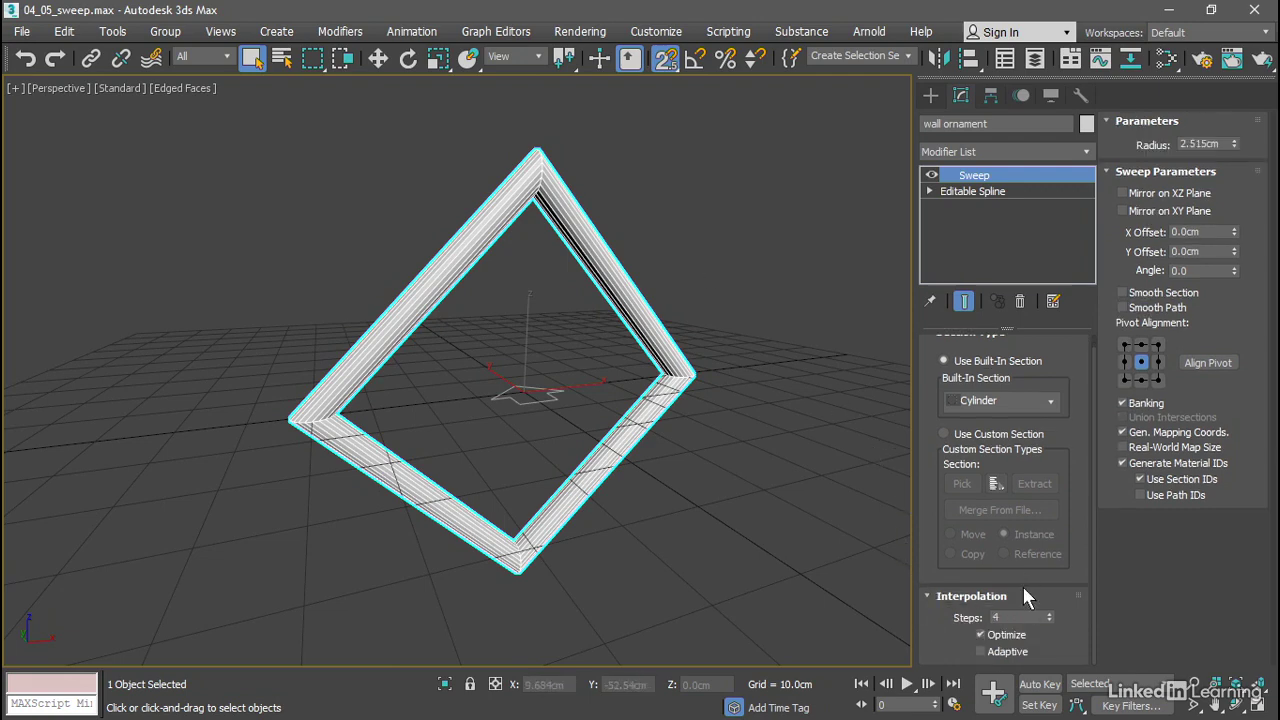
{"action": "left_click_drag", "start_coordinate": [1049, 613], "coordinate": [1050, 638]}
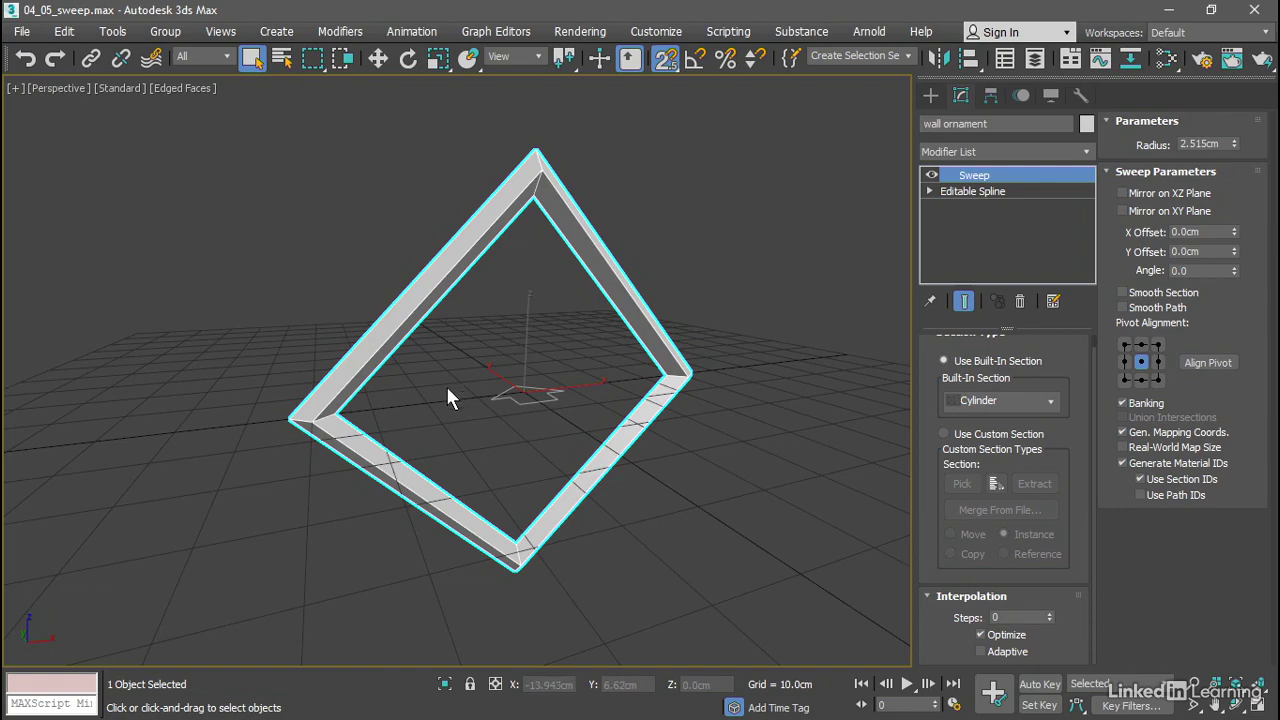
{"action": "middle_click_drag", "start_coordinate": [449, 397], "coordinate": [562, 408], "text": "alt"}
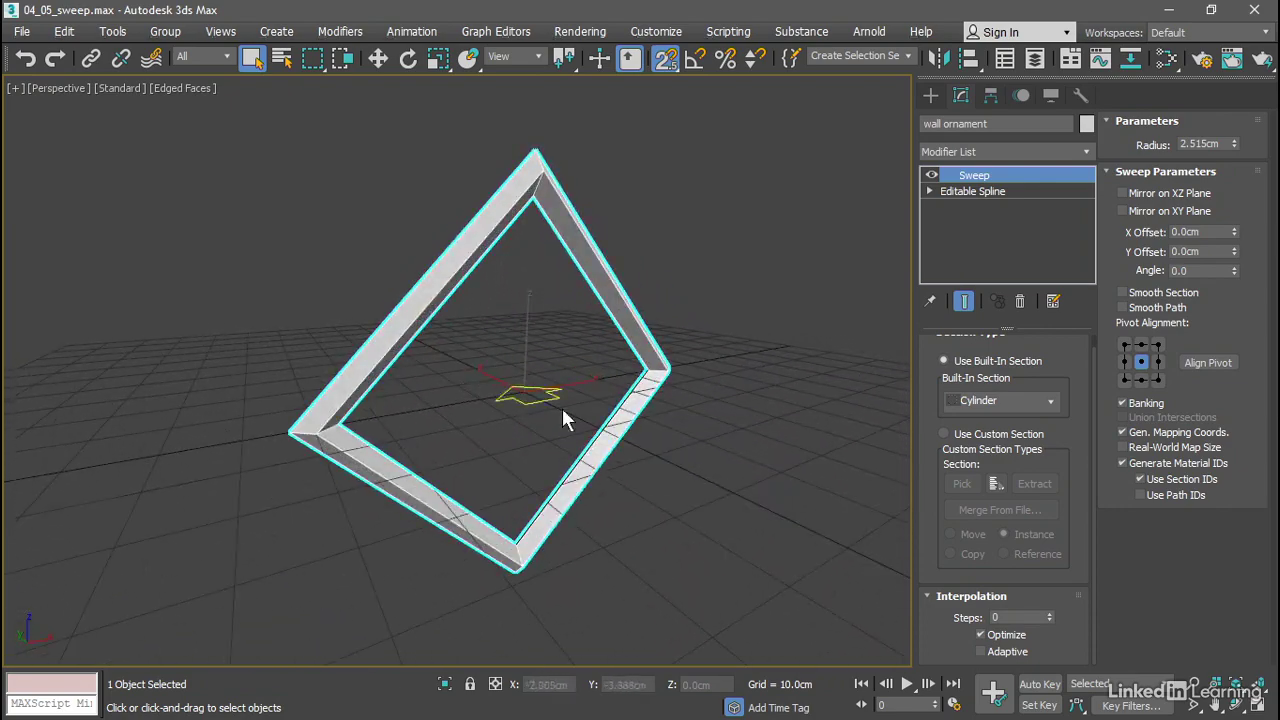
Step: Raise the cylindrical sweep section's interpolation steps to 10
{"action": "left_click", "coordinate": [1049, 613]}
{"action": "left_click", "coordinate": [1049, 613]}
{"action": "left_click", "coordinate": [1049, 613]}
{"action": "left_click", "coordinate": [1049, 613]}
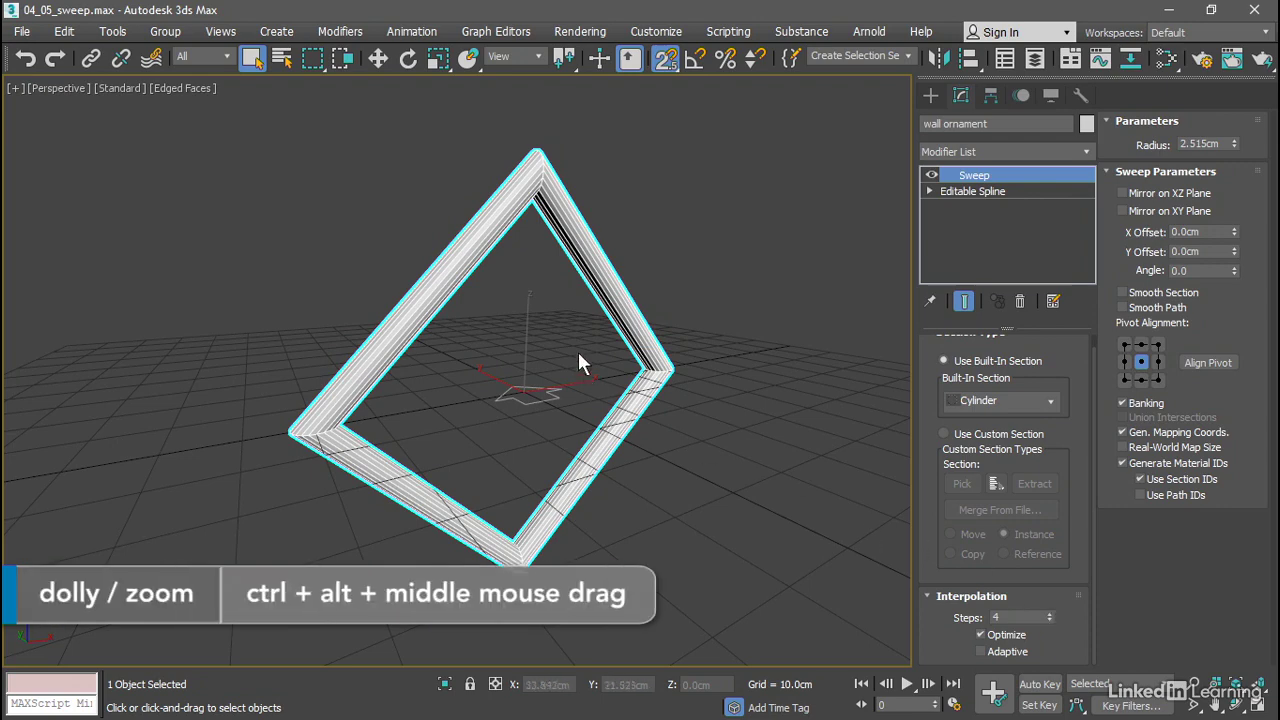
{"action": "middle_click_drag", "start_coordinate": [471, 343], "coordinate": [482, 257], "text": "ctrl+alt"}
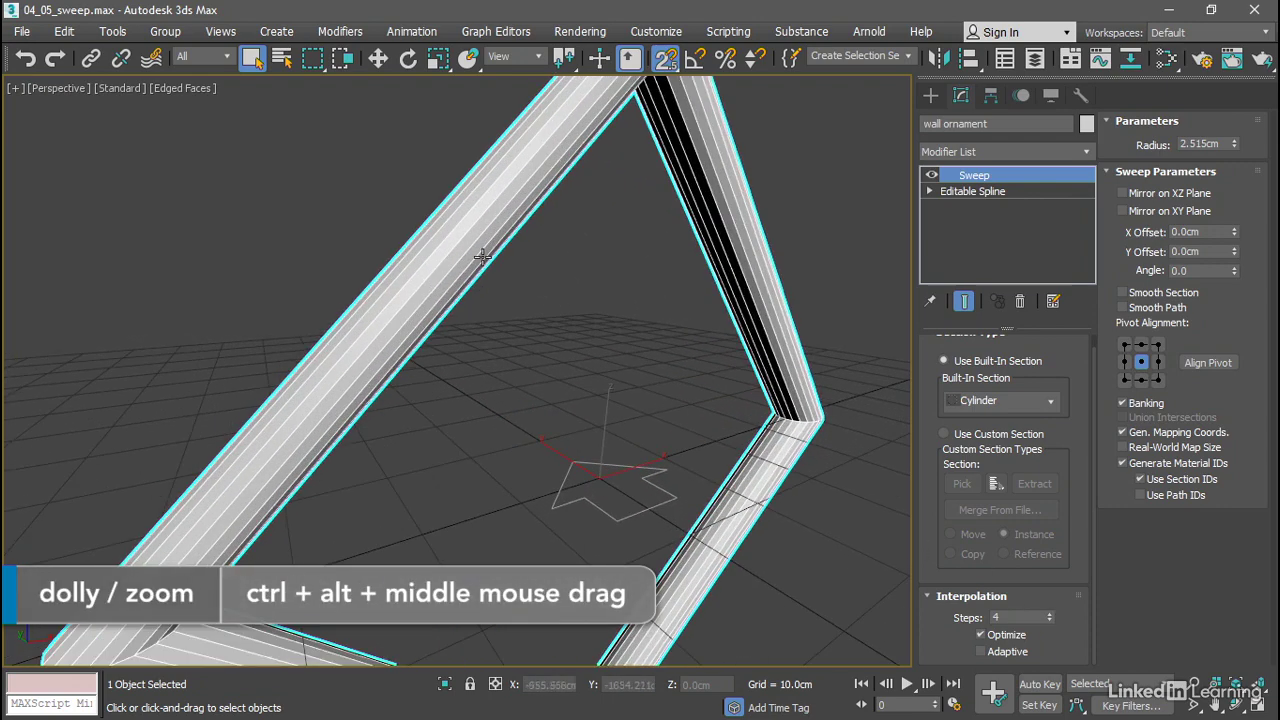
{"action": "left_click", "coordinate": [1049, 613]}
{"action": "left_click", "coordinate": [1049, 613]}
{"action": "left_click", "coordinate": [1049, 613]}
{"action": "left_click", "coordinate": [1049, 613]}
{"action": "left_click", "coordinate": [1049, 613]}
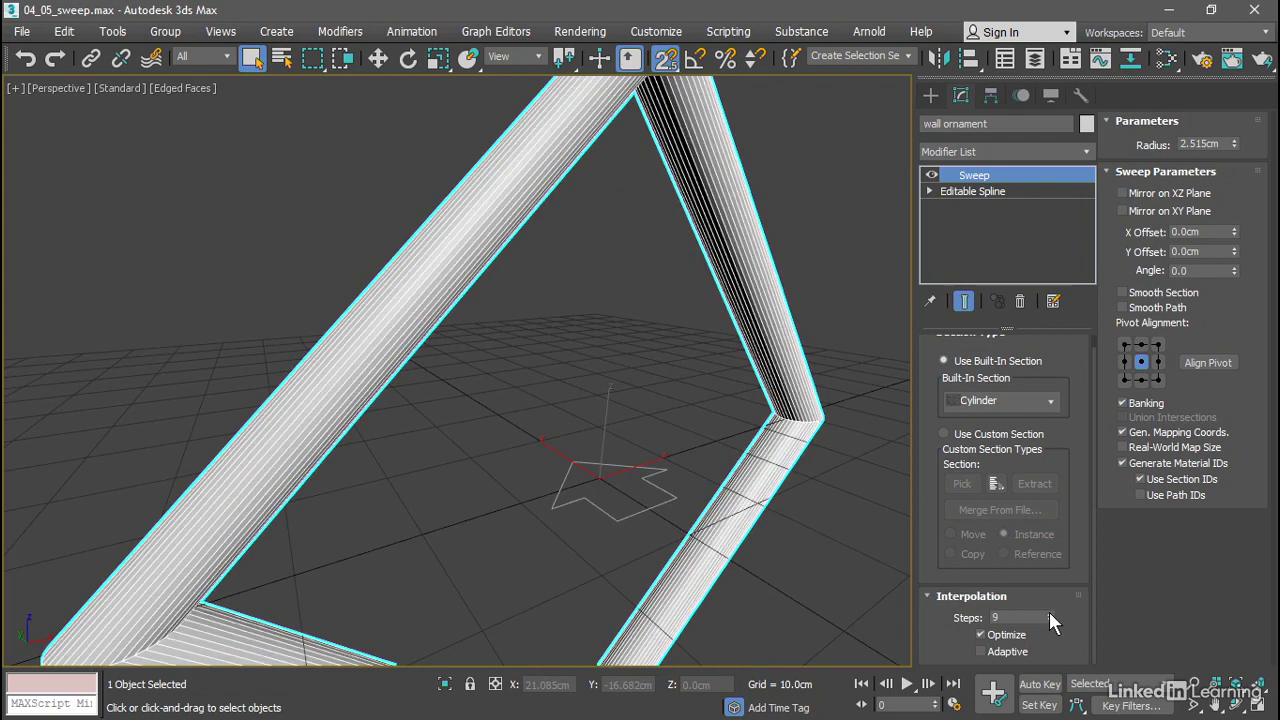
{"action": "left_click", "coordinate": [1049, 613]}
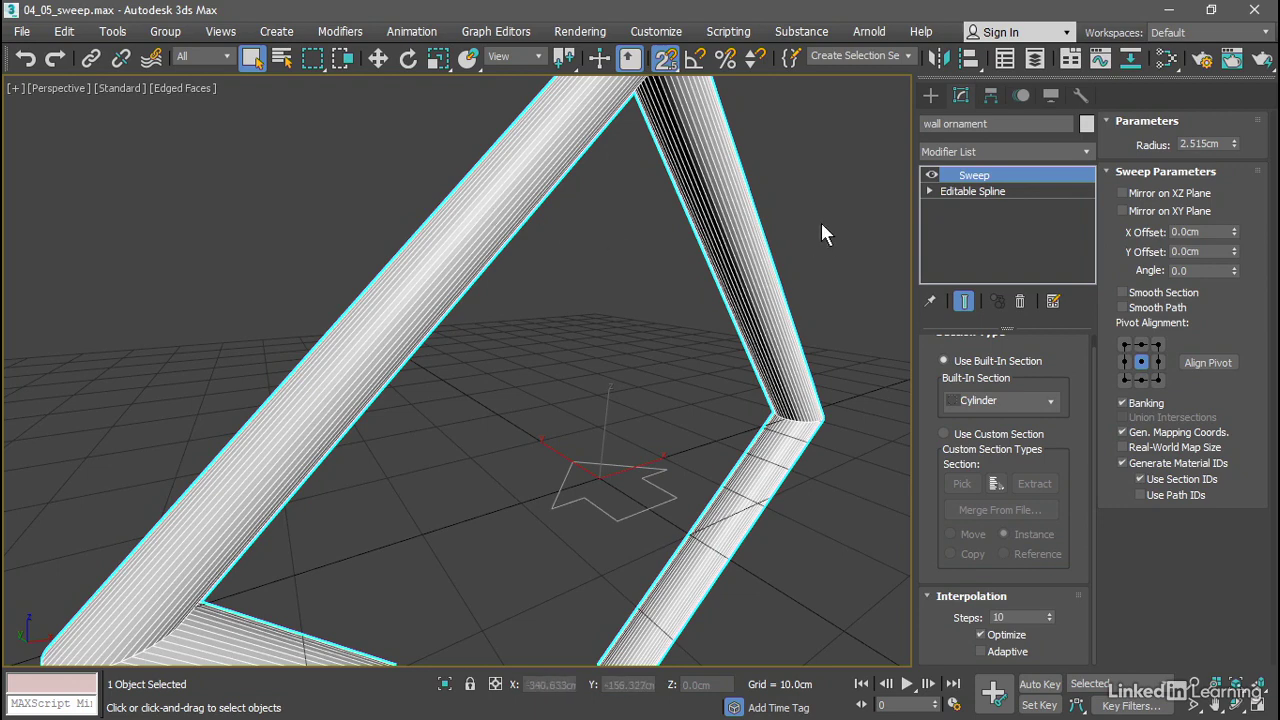
Step: Turn off Optimize on the wall ornament's base Editable Spline while showing the end result of the sweep
{"action": "left_click", "coordinate": [991, 192]}
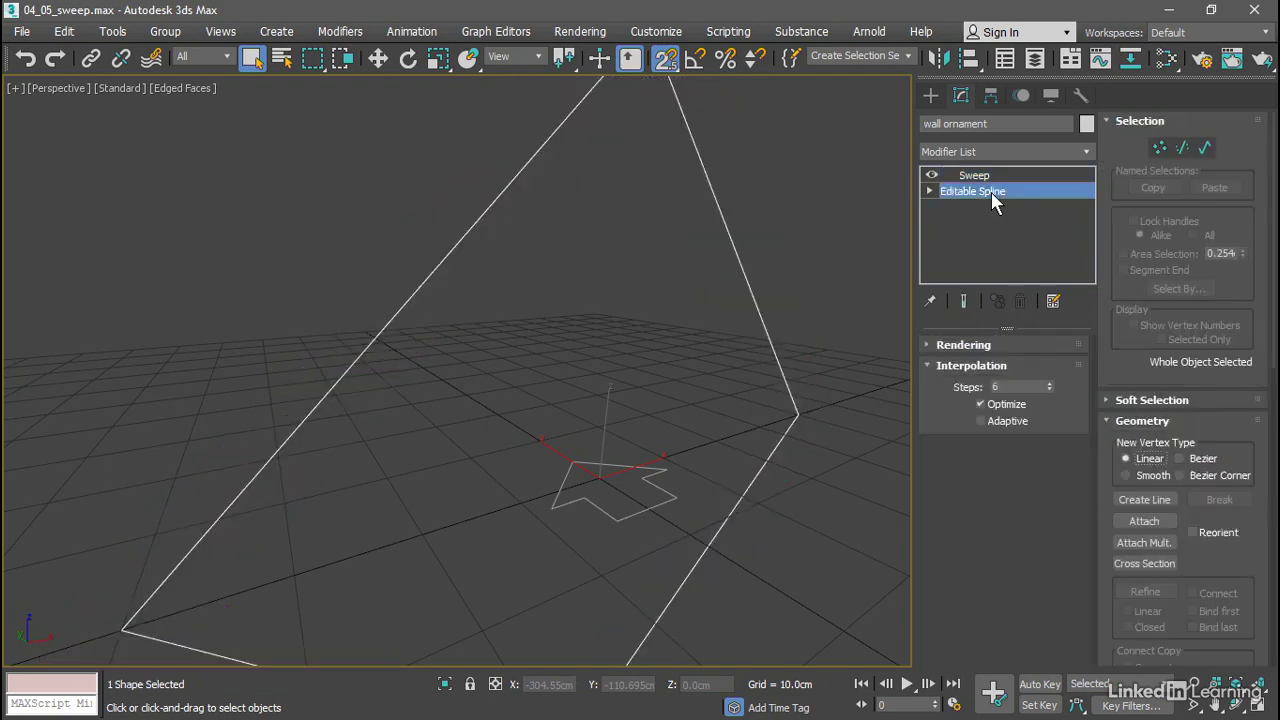
{"action": "left_click", "coordinate": [966, 302]}
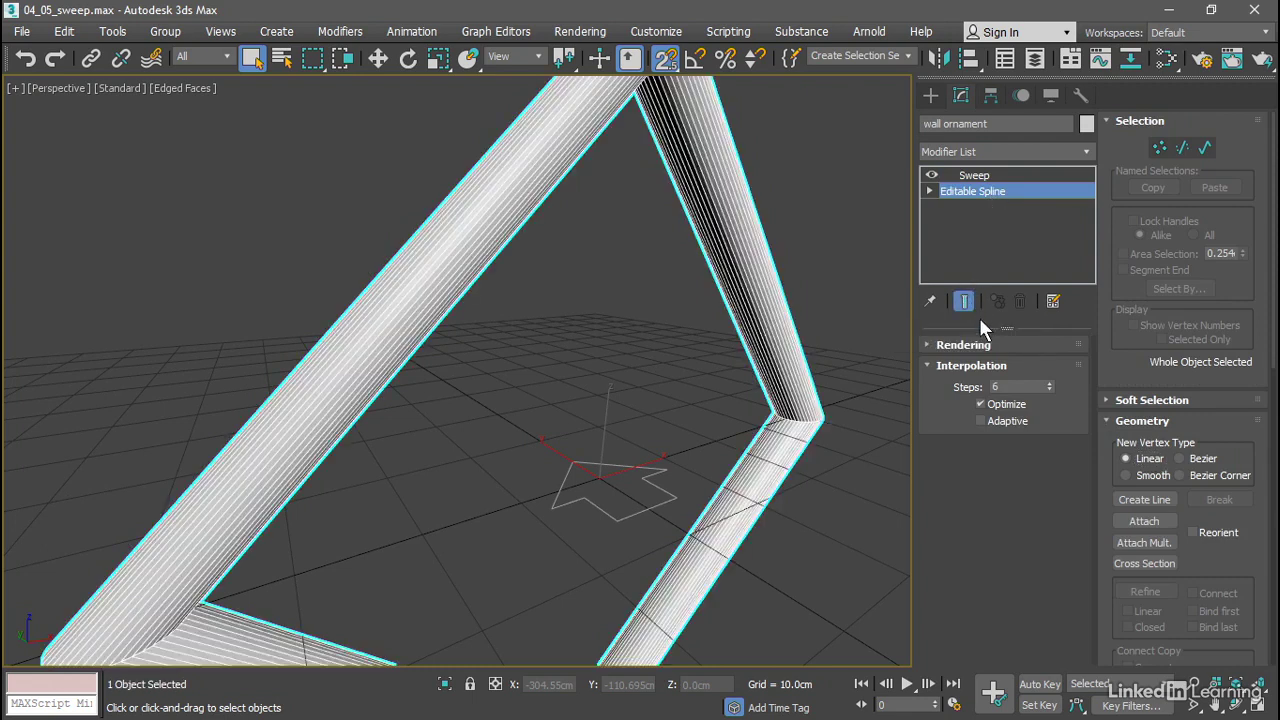
{"action": "left_click", "coordinate": [981, 405]}
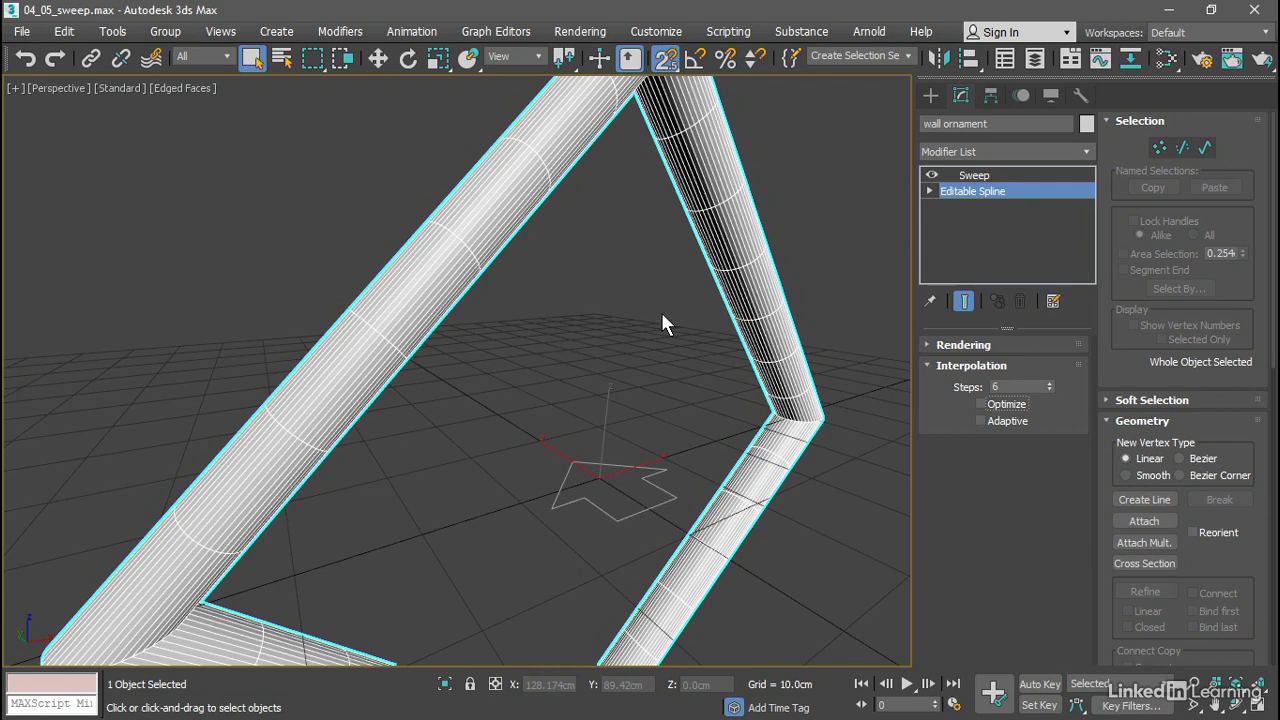
Step: Raise the base path spline's interpolation steps to 10 and inspect the whole frame
{"action": "left_click", "coordinate": [1048, 384]}
{"action": "left_click", "coordinate": [1048, 384]}
{"action": "left_click", "coordinate": [1048, 384]}
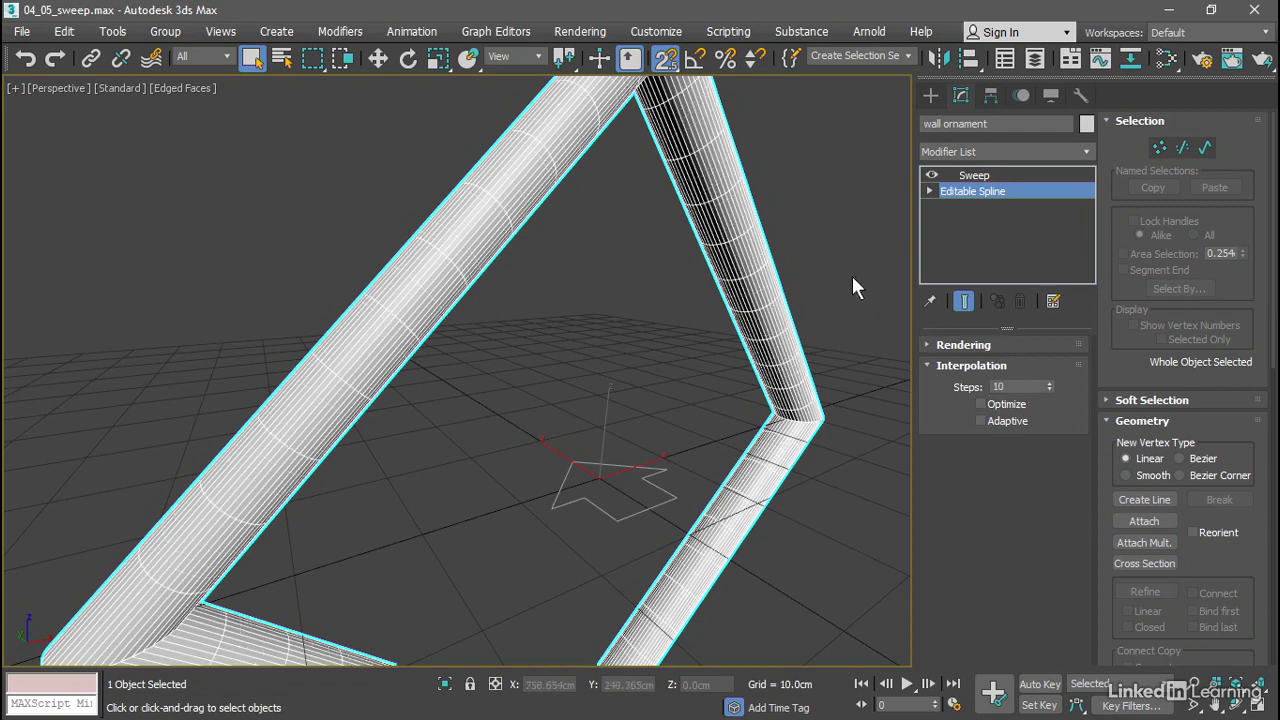
{"action": "scroll", "coordinate": [830, 226], "scroll_direction": "down", "scroll_amount": 3}
{"action": "middle_click_drag", "start_coordinate": [830, 228], "coordinate": [843, 271], "text": "alt"}
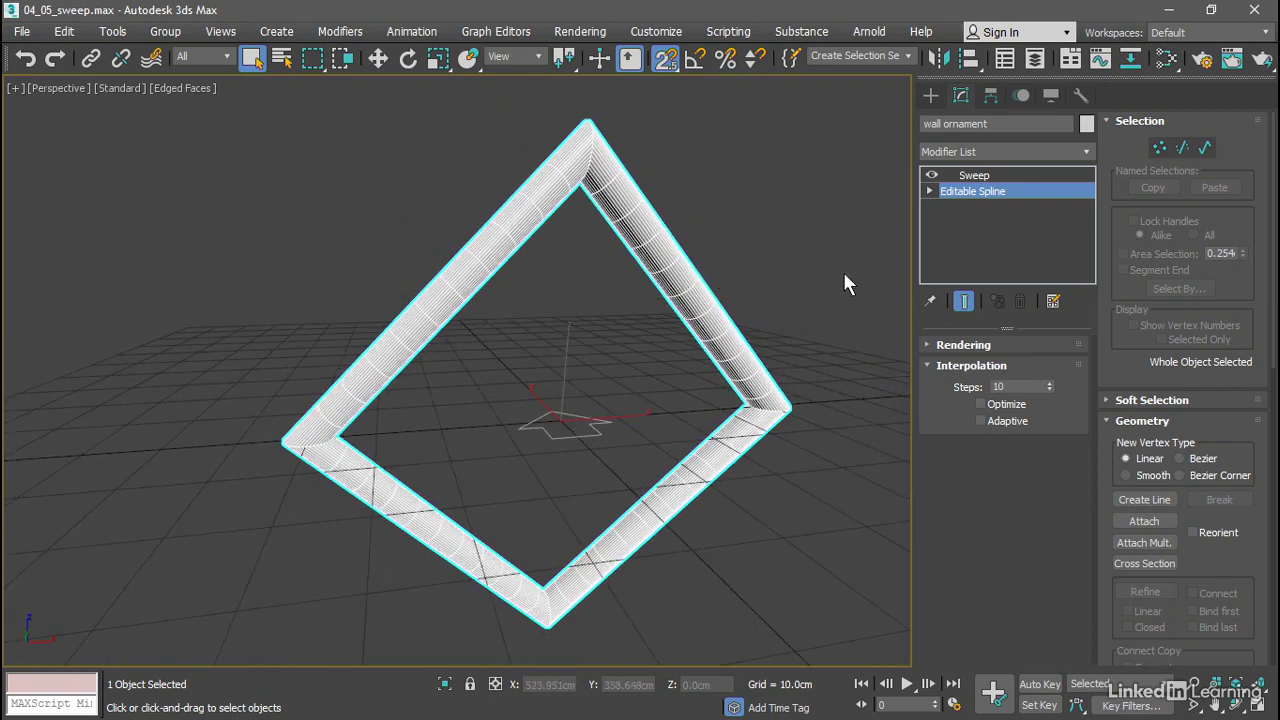
Step: Switch the Sweep modifier to a custom section and pick the ornament profile shape as the section
{"action": "left_click", "coordinate": [978, 177]}
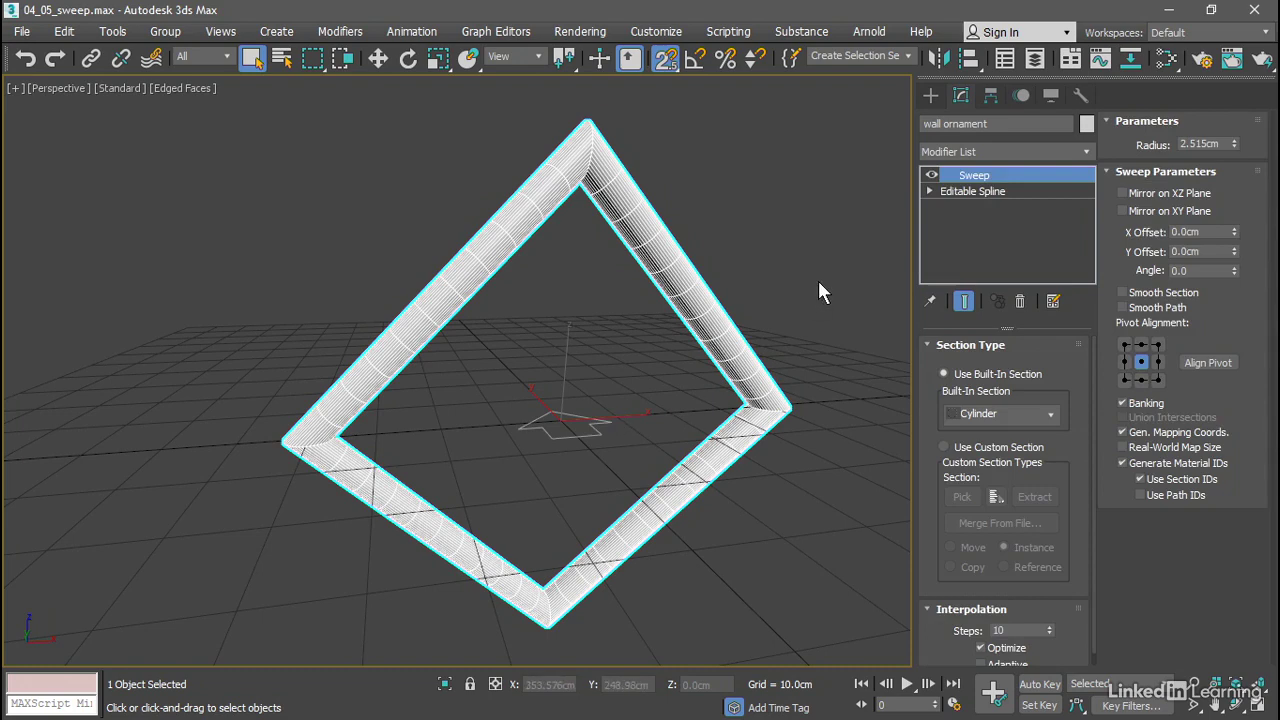
{"action": "left_click", "coordinate": [945, 447]}
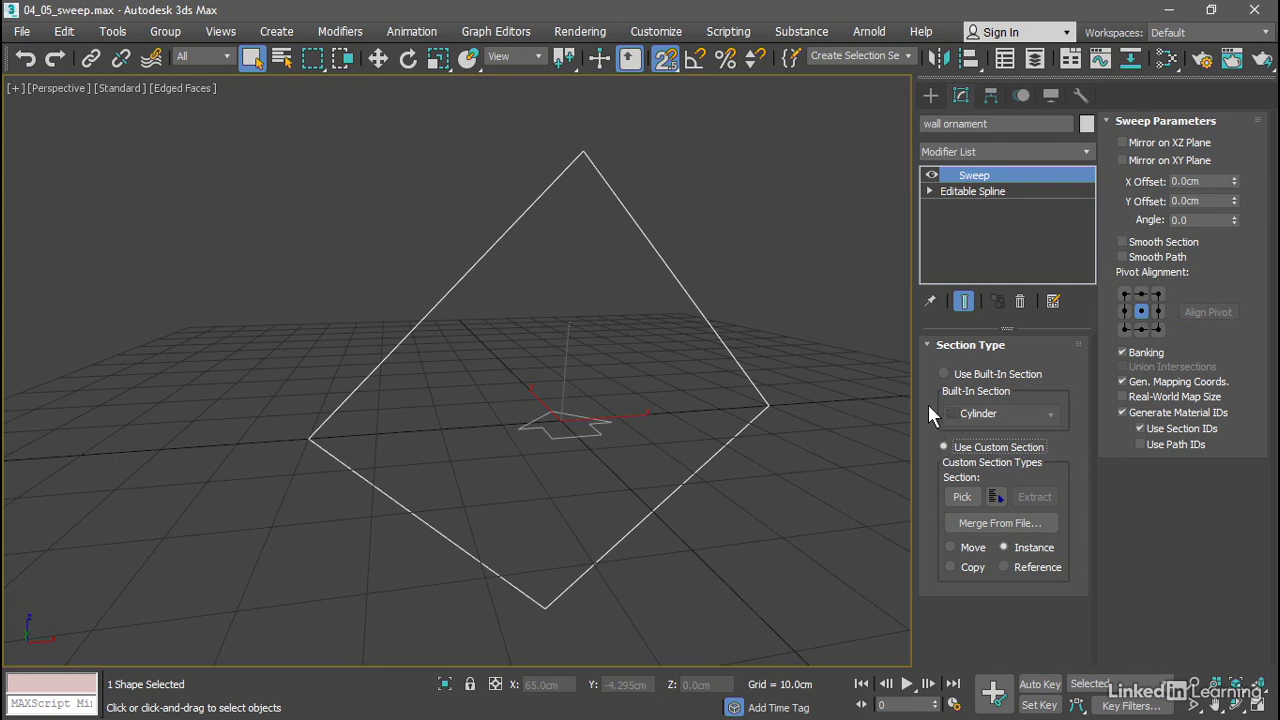
{"action": "left_click", "coordinate": [951, 497]}
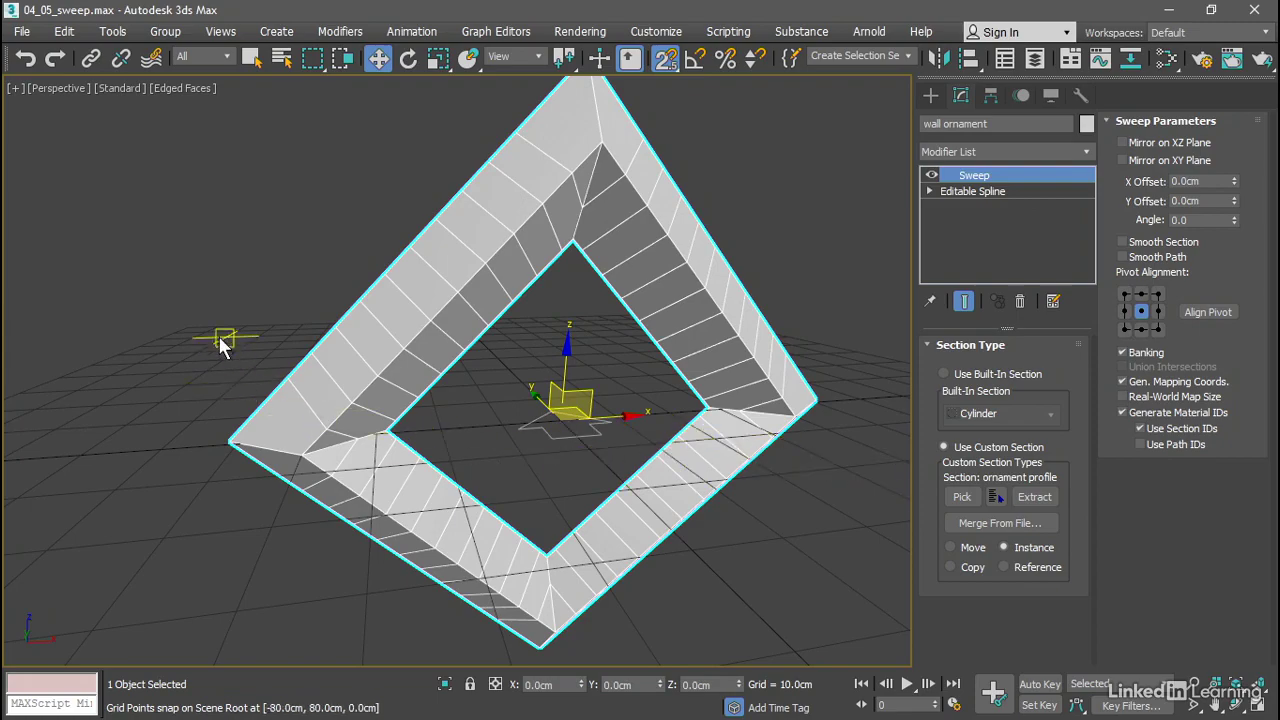
{"action": "mouse_move", "coordinate": [225, 340]}
{"action": "middle_mouse_down", "text": "alt"}
{"action": "mouse_move", "coordinate": [417, 323]}
{"action": "mouse_move", "coordinate": [237, 330]}
{"action": "middle_mouse_up", "text": "alt"}
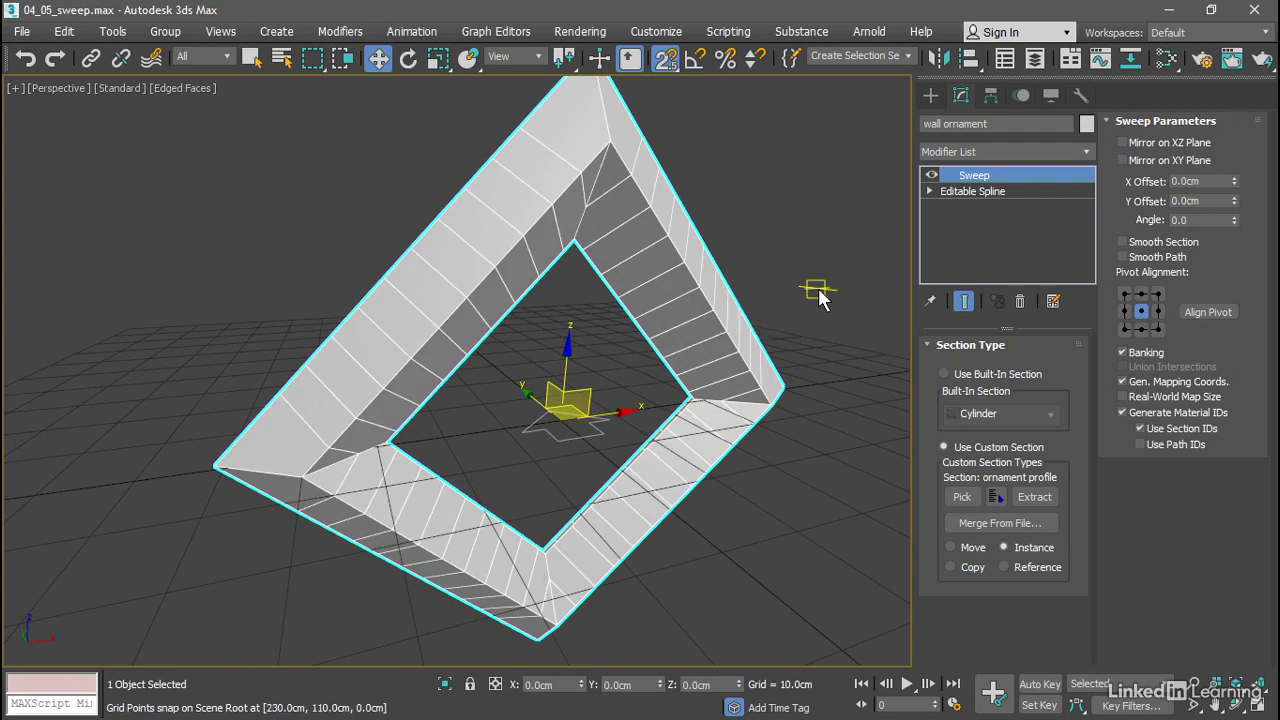
Step: Set the wall ornament's base Editable Spline to 6 interpolation steps
{"action": "left_click", "coordinate": [971, 191]}
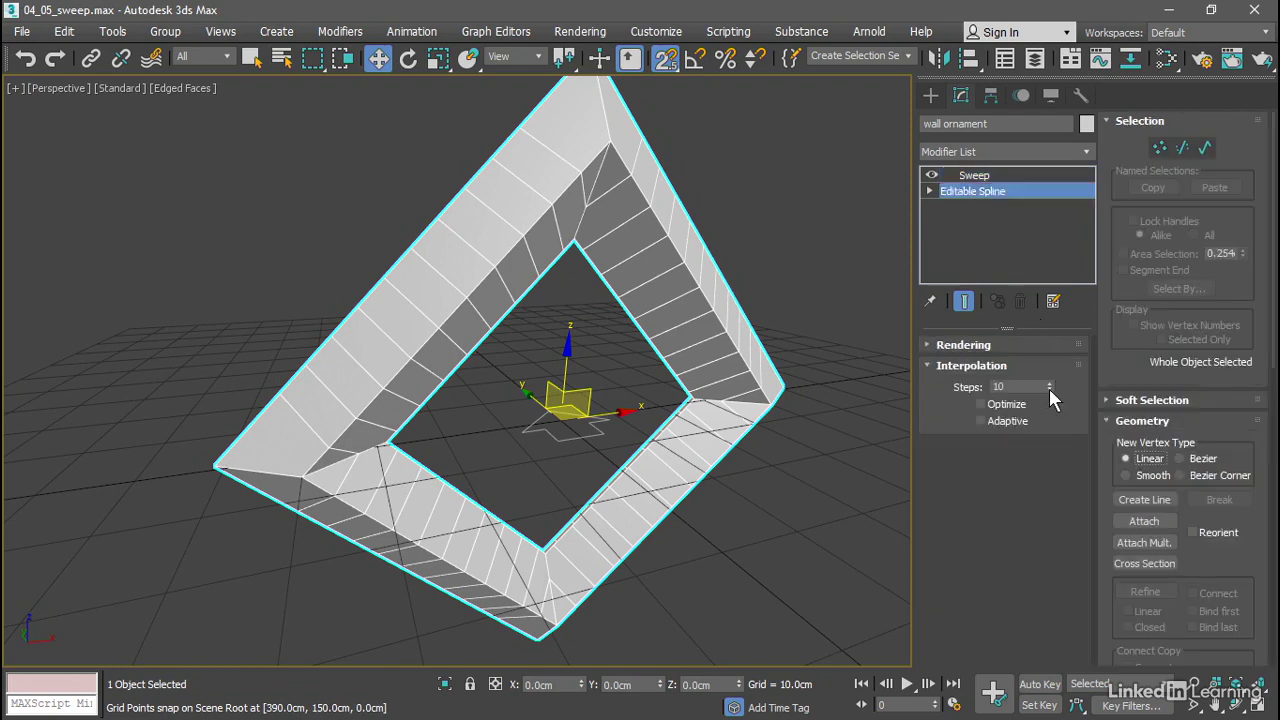
{"action": "left_click", "coordinate": [1049, 389]}
{"action": "left_click", "coordinate": [1049, 389]}
{"action": "left_click", "coordinate": [1049, 389]}
{"action": "left_click", "coordinate": [1049, 389]}
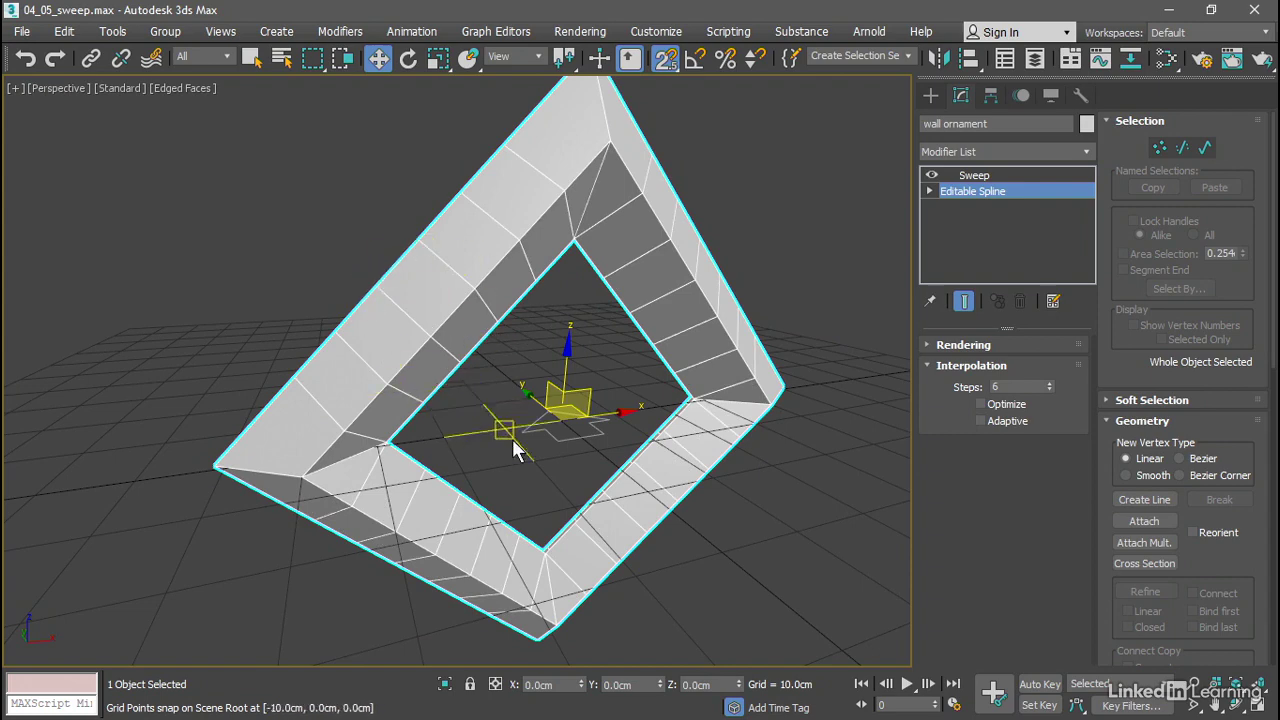
Step: Turn off Optimize on the ornament profile shape, set its interpolation steps to 4, and deselect it
{"action": "left_click", "coordinate": [552, 433]}
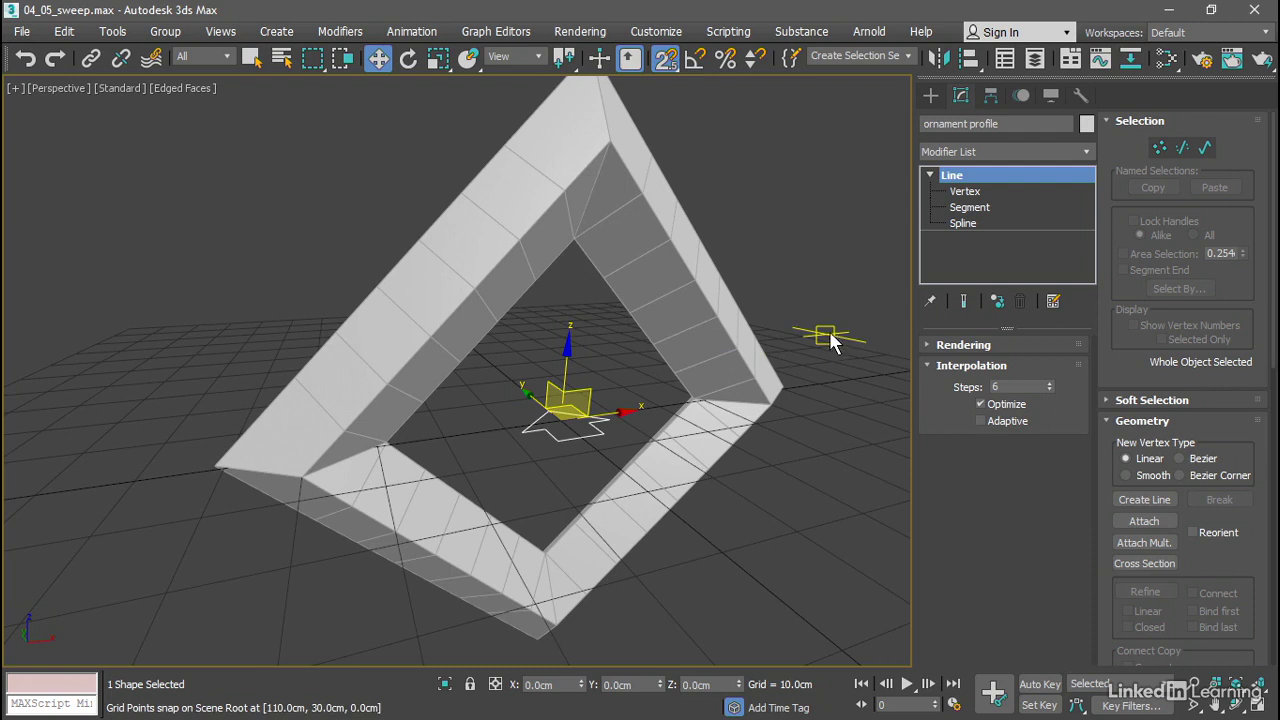
{"action": "left_click", "coordinate": [981, 405]}
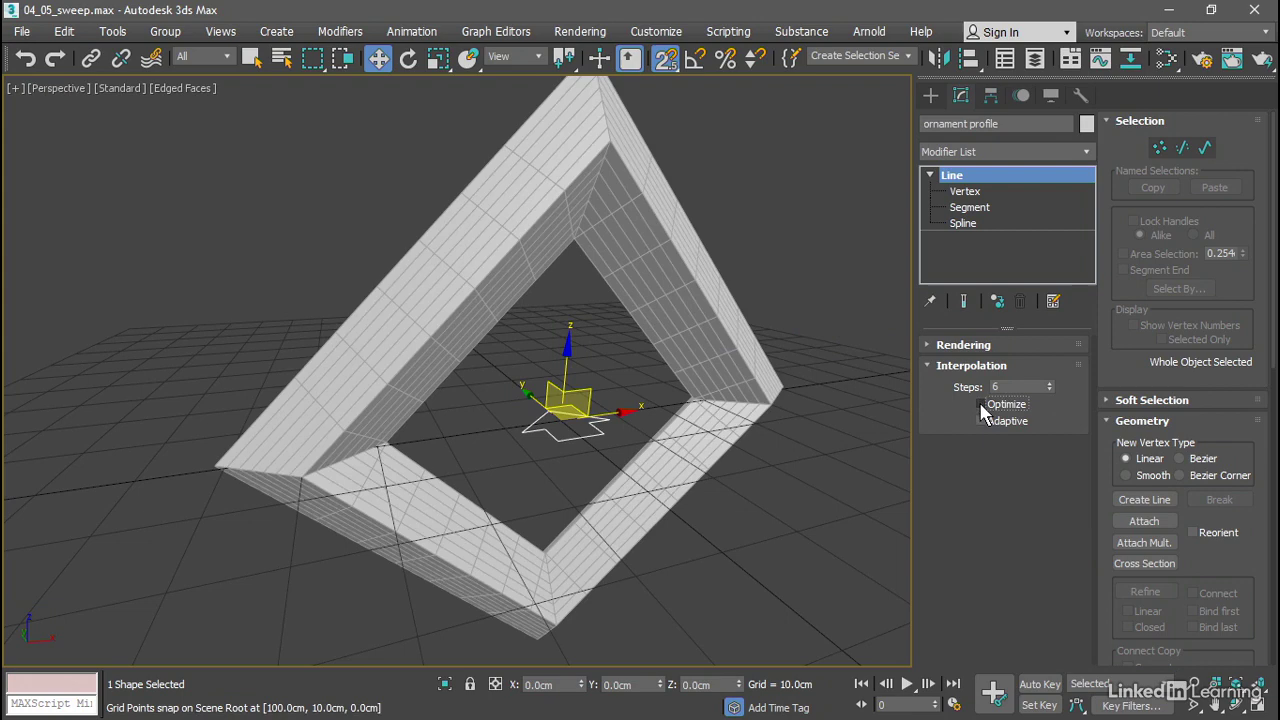
{"action": "left_click", "coordinate": [1050, 383]}
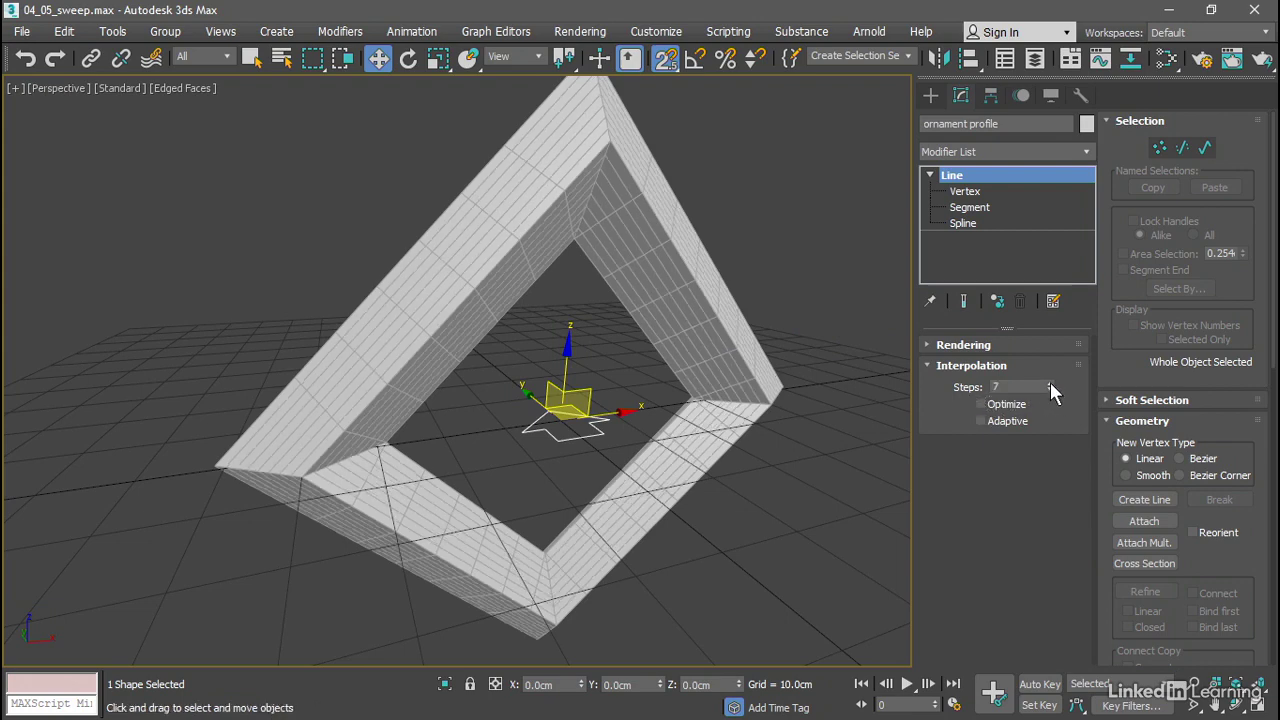
{"action": "left_click", "coordinate": [1050, 383]}
{"action": "left_click", "coordinate": [1050, 389]}
{"action": "left_click", "coordinate": [1050, 389]}
{"action": "left_click", "coordinate": [1050, 389]}
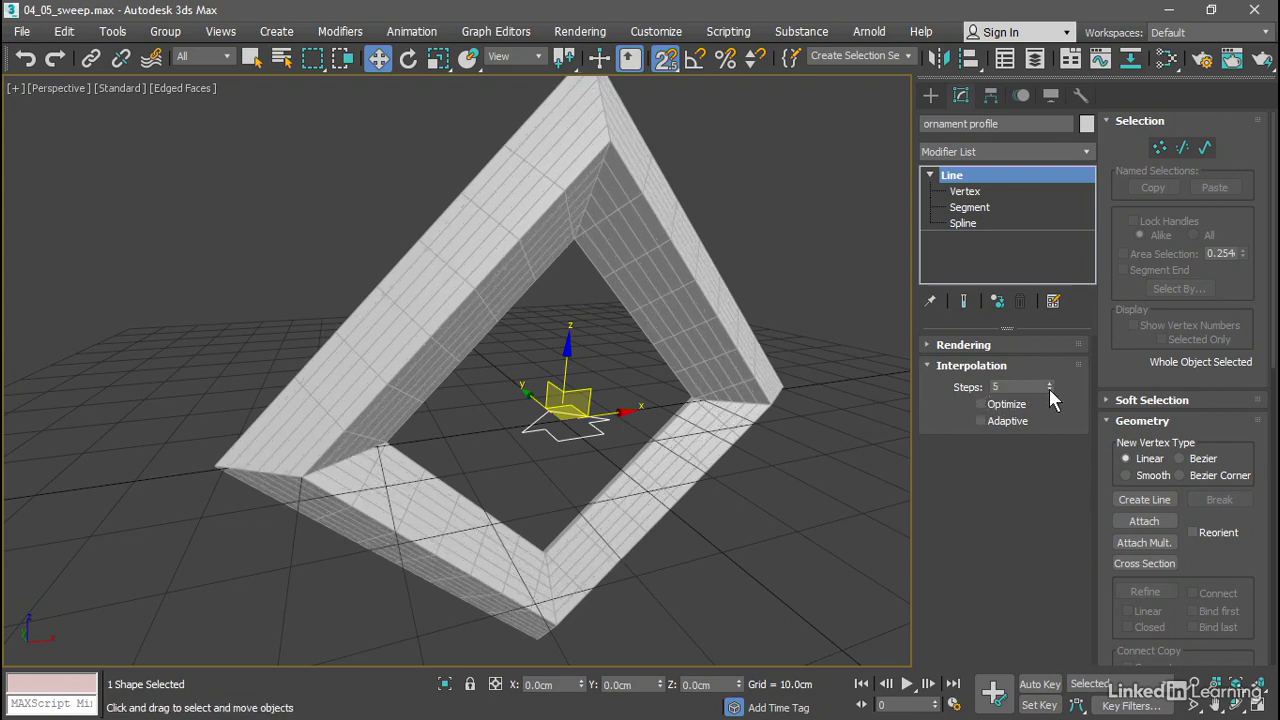
{"action": "left_click", "coordinate": [1050, 389]}
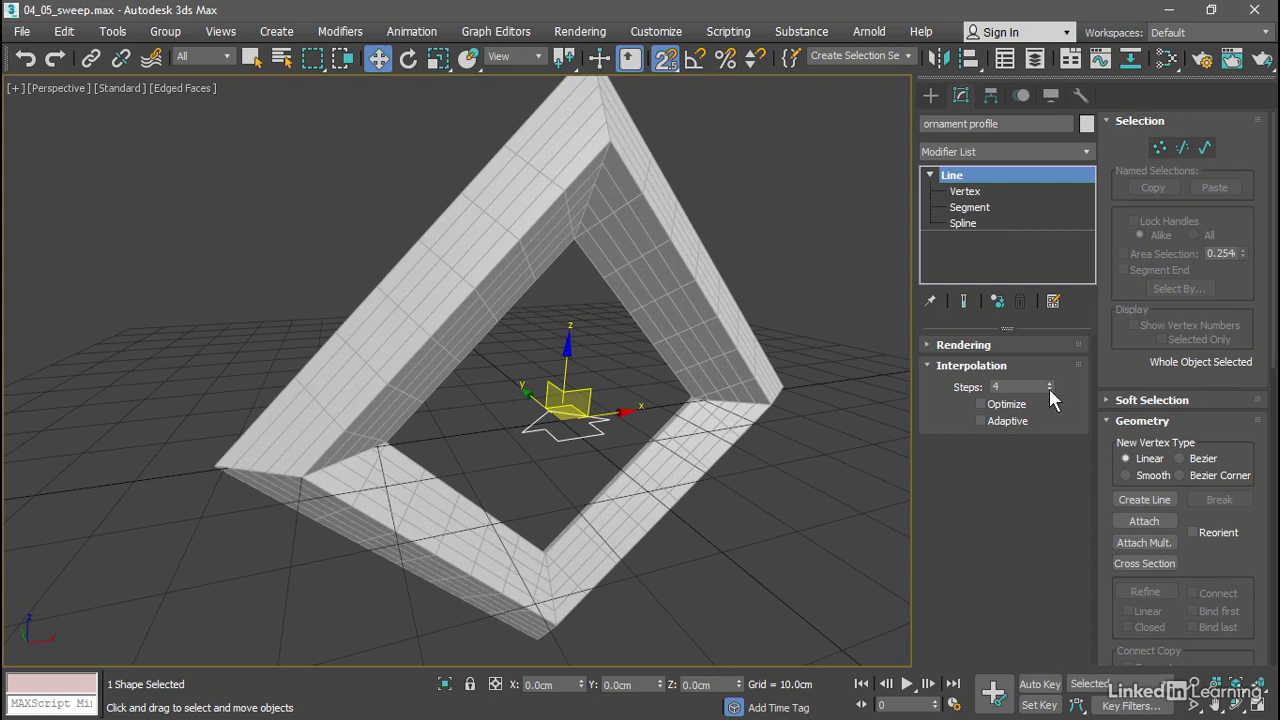
{"action": "left_click", "coordinate": [803, 263]}
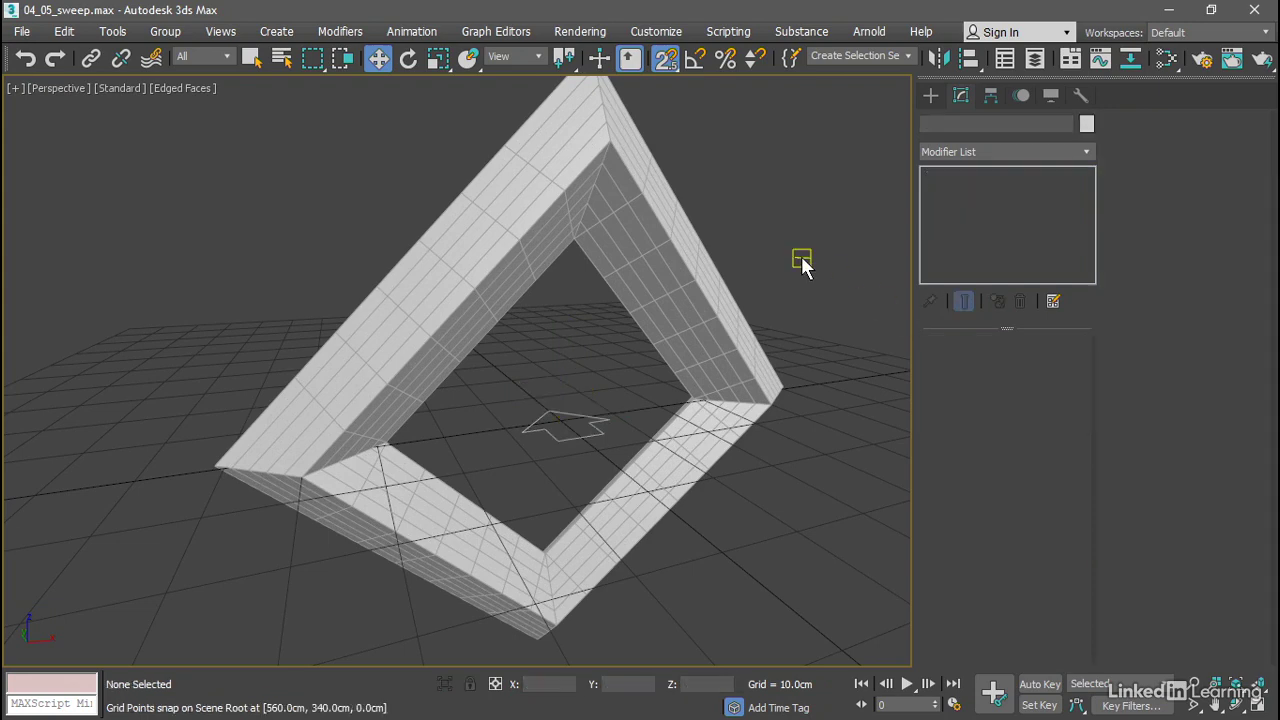